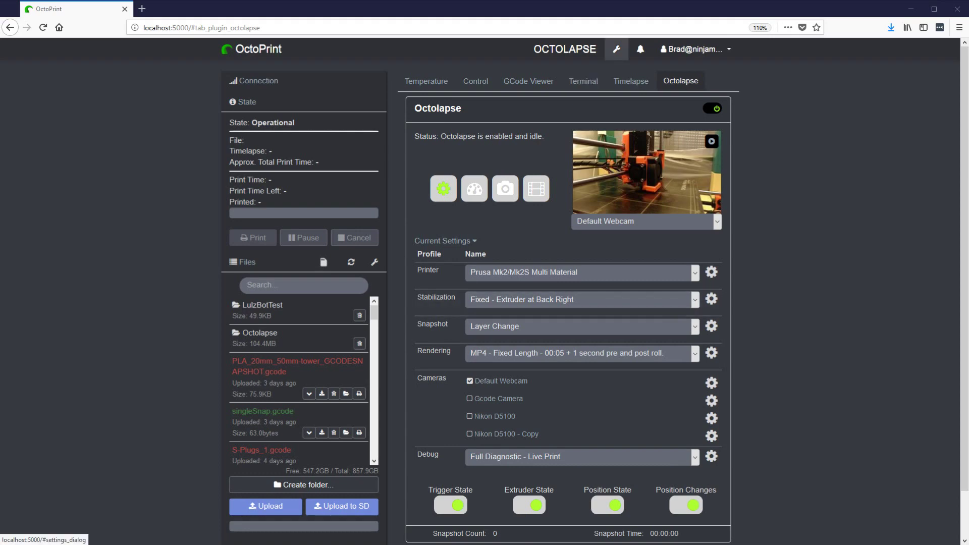
# Step: Open the Octolapse plugin settings in OctoPrint and start adding a new printer profile, reviewing its name and description fields
pyautogui.click(617, 49)
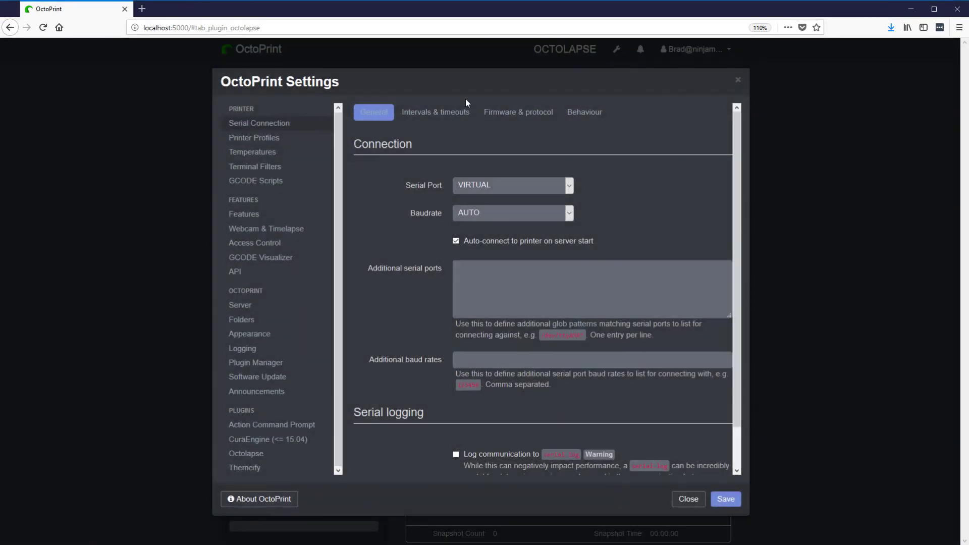
pyautogui.click(253, 454)
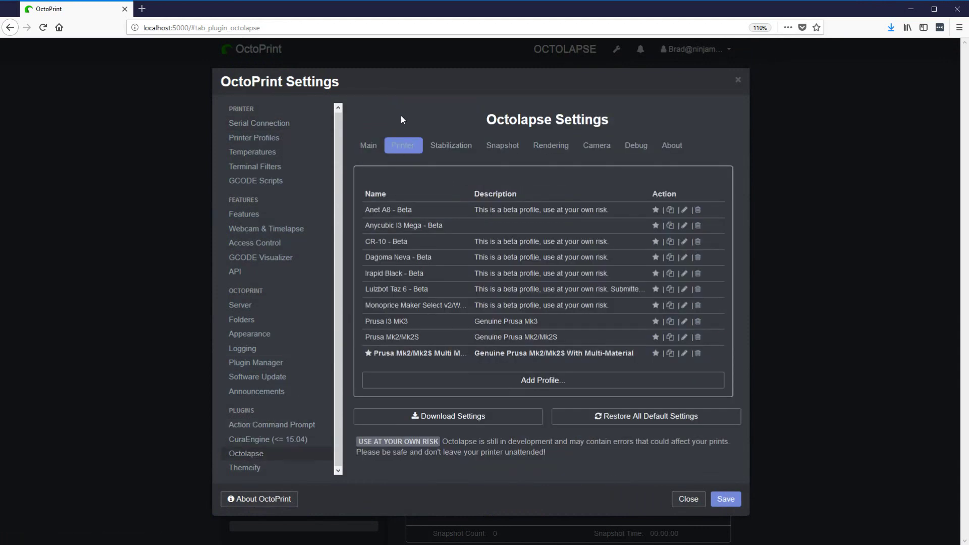
pyautogui.click(404, 146)
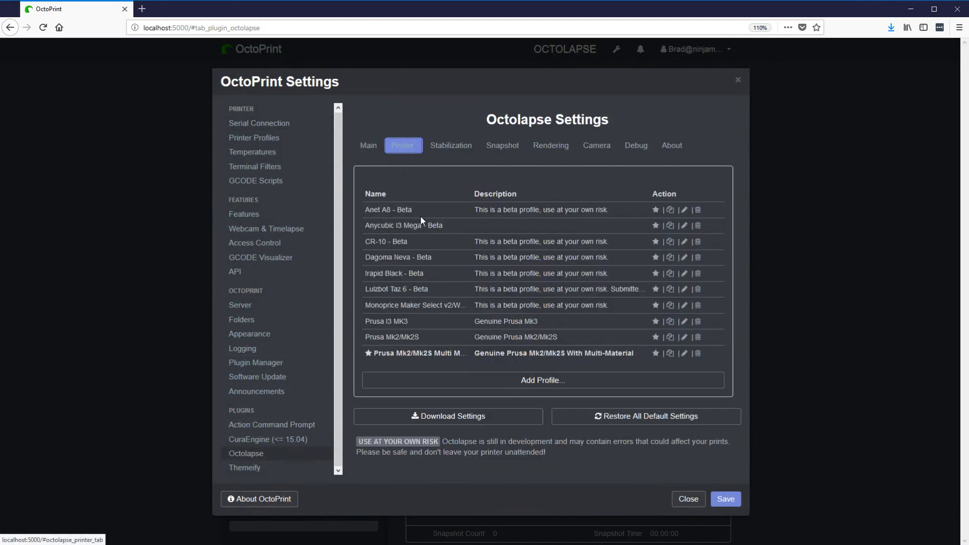
pyautogui.click(570, 378)
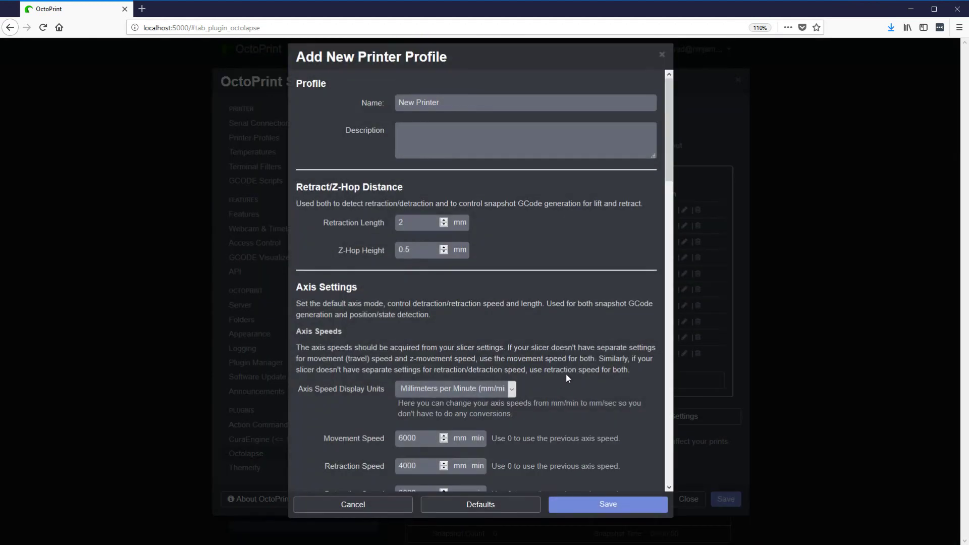
pyautogui.moveTo(449, 106); pyautogui.dragTo(396, 95)
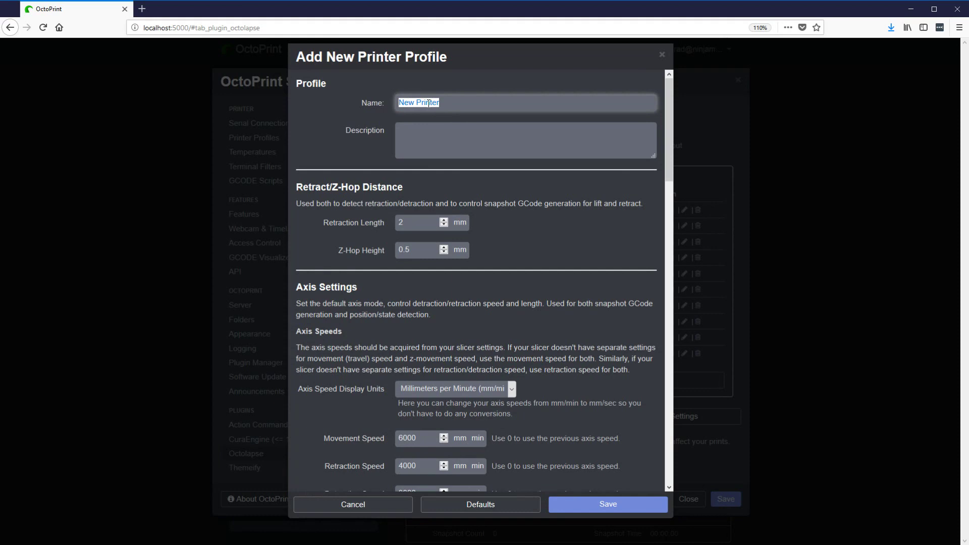
pyautogui.click(437, 134)
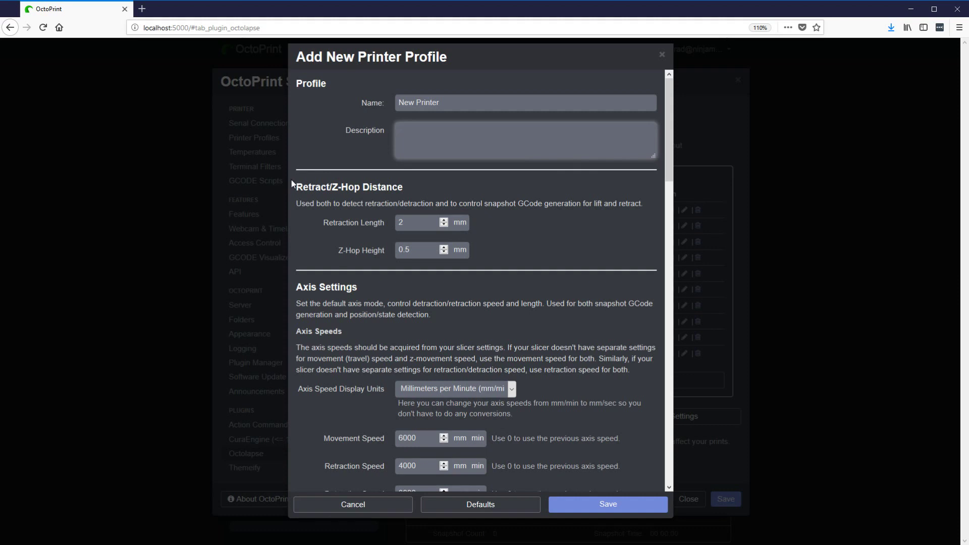
# Step: Look up Extruder 1's retraction settings in Slic3r and set the Octolapse profile's retraction length to 4 mm and Z-hop height to 0.6 mm
pyautogui.moveTo(292, 179); pyautogui.dragTo(411, 187)
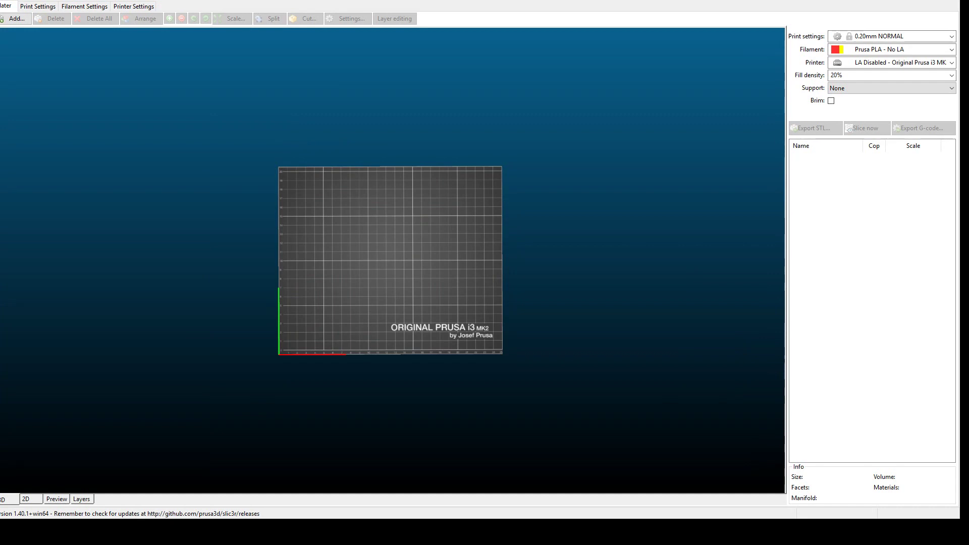
pyautogui.click(146, 7)
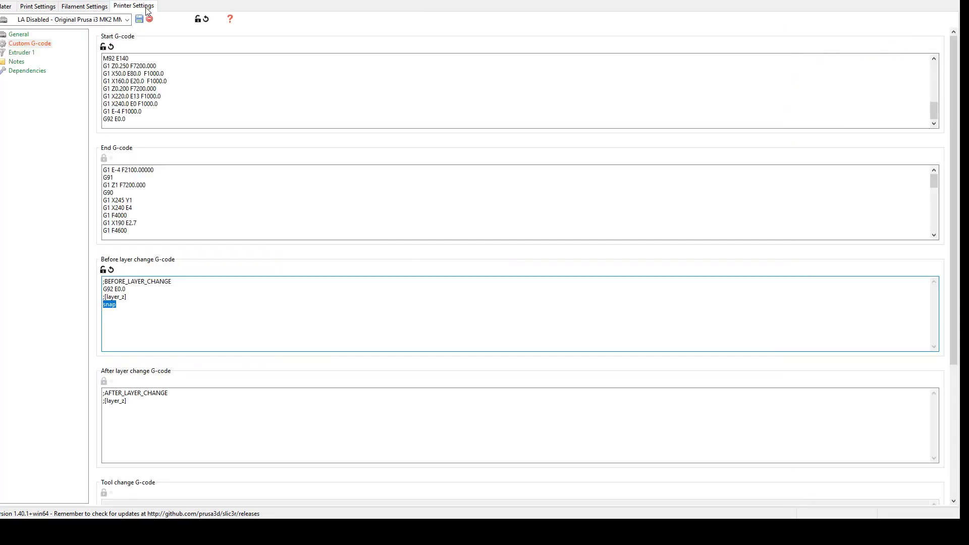
pyautogui.click(23, 56)
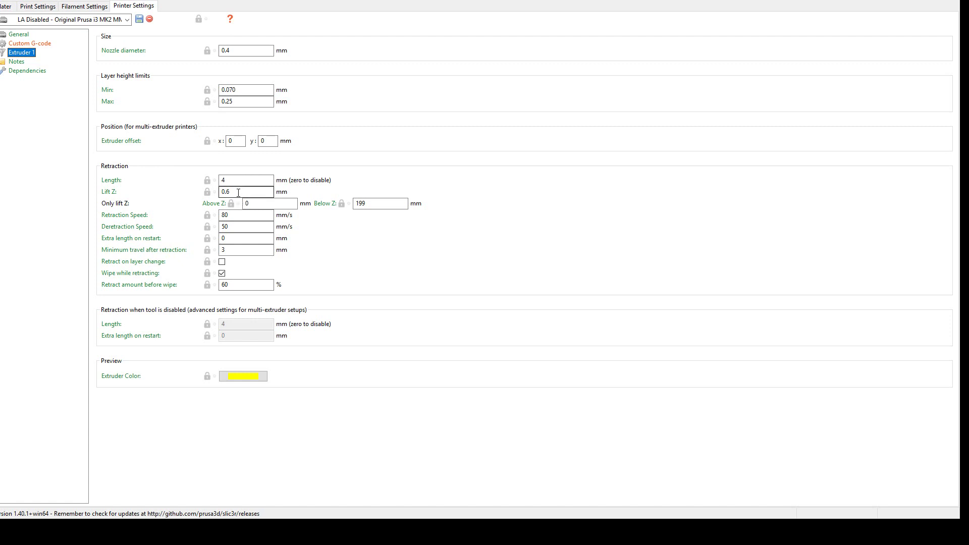
pyautogui.click(225, 180)
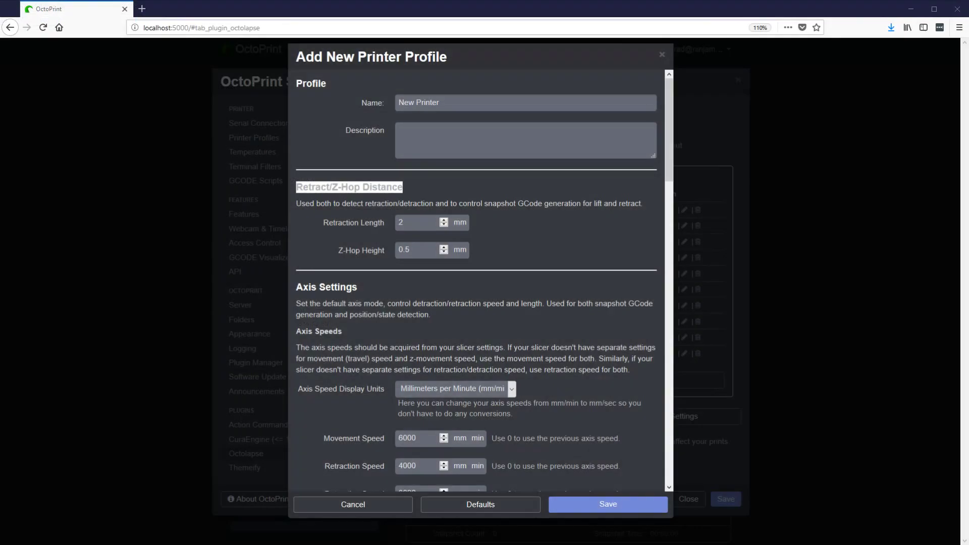
pyautogui.doubleClick(404, 223)
pyautogui.write('4')
pyautogui.click(418, 251)
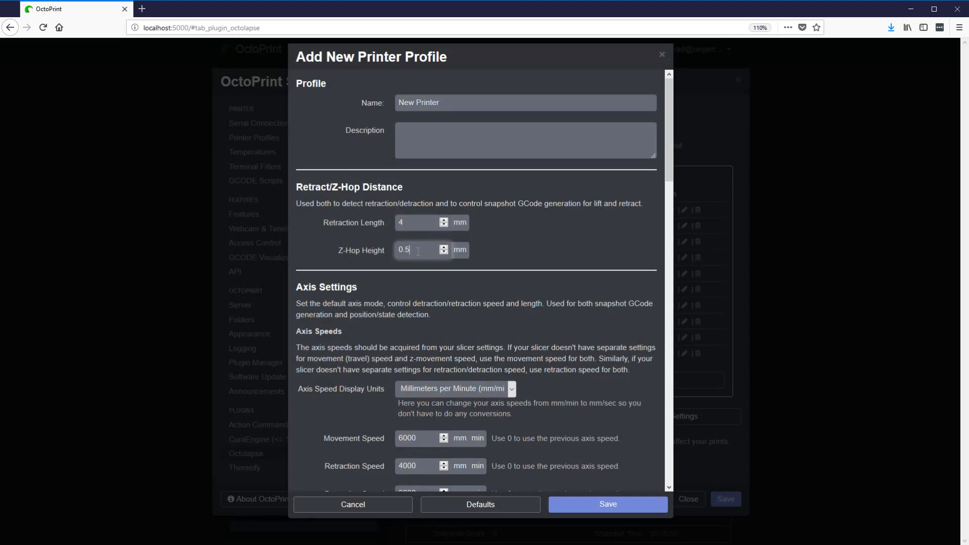
pyautogui.press('BackSpace')
pyautogui.write('6')
# Step: Check the retraction speeds in Slic3r, then display the Octolapse axis speeds in millimeters per second and set the retraction speed to 80
pyautogui.scroll(-3, 362, 286)
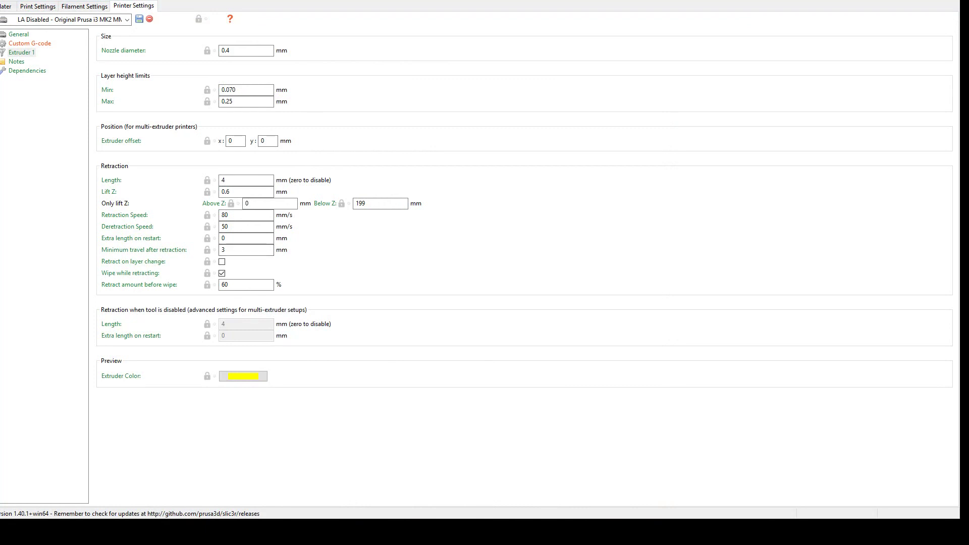
pyautogui.press('Tab')
pyautogui.press('Right')
pyautogui.click(247, 226)
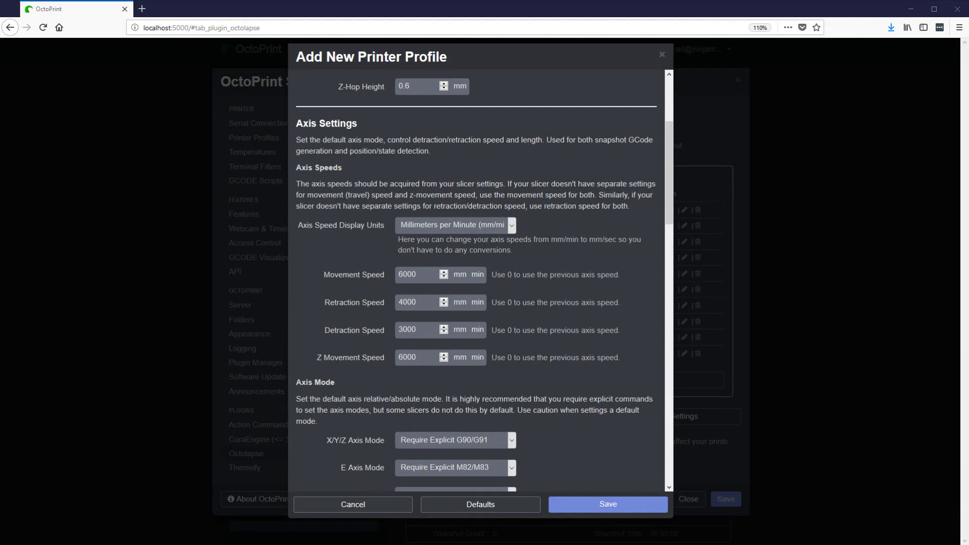
pyautogui.click(485, 228)
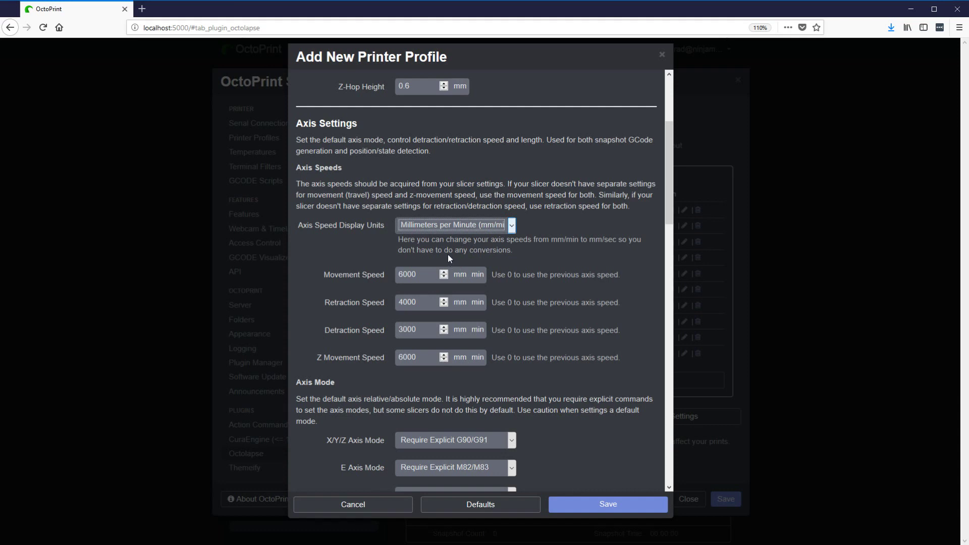
pyautogui.press('Down')
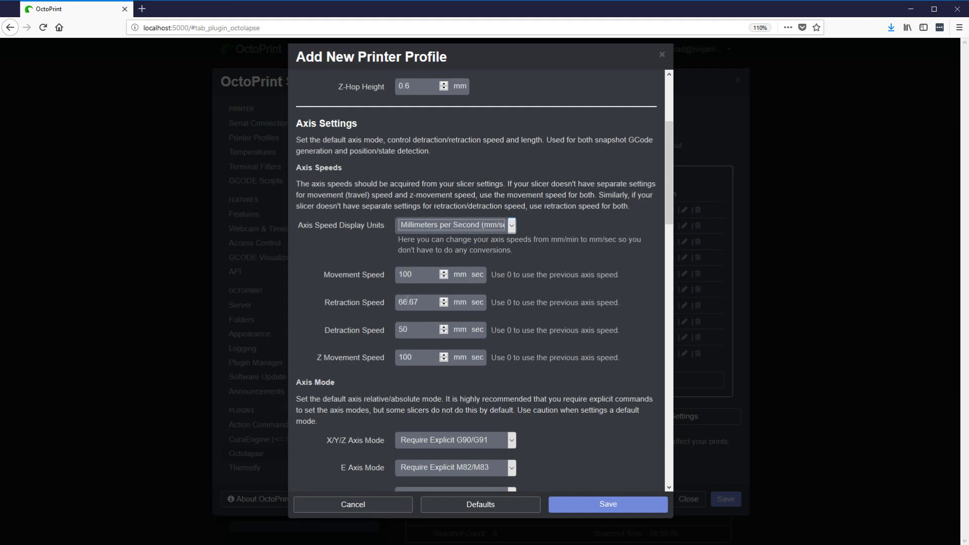
pyautogui.doubleClick(424, 303)
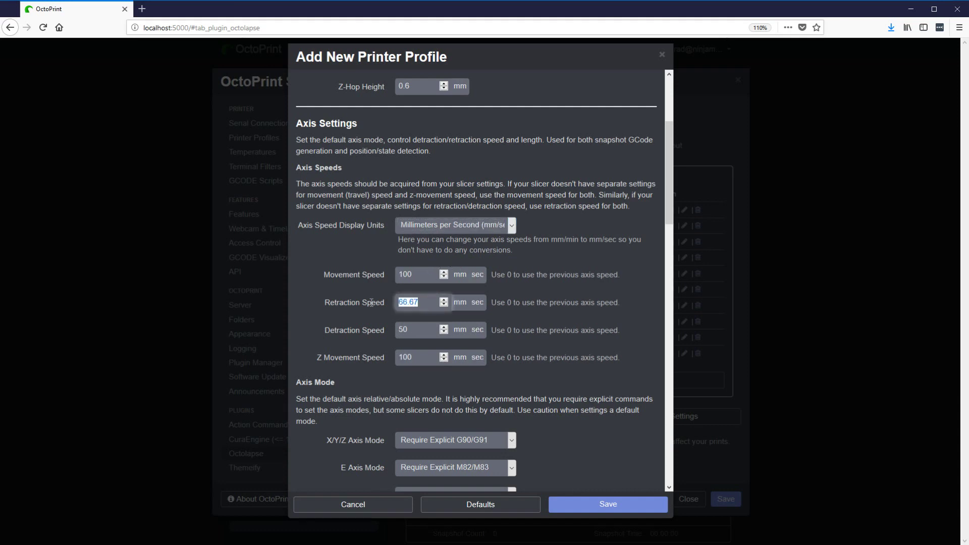
pyautogui.write('80')
pyautogui.press('Tab')
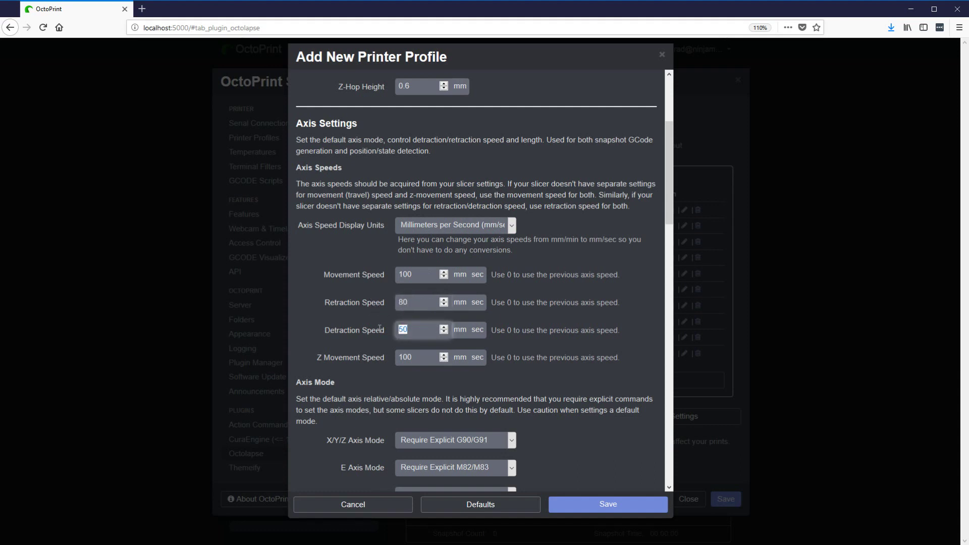
pyautogui.click(404, 332)
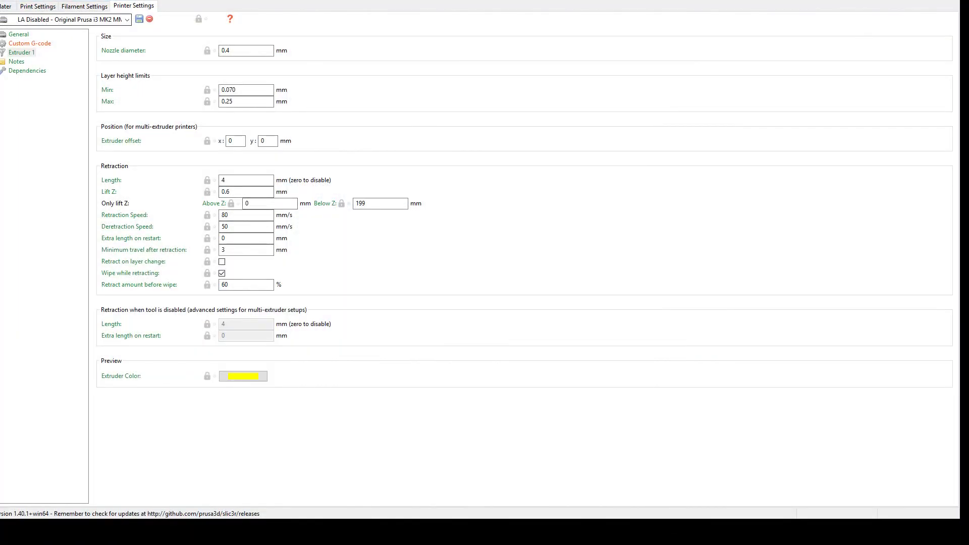
# Step: Look up the travel speed in Slic3r's print settings and set the Octolapse movement and Z movement speeds to 180 mm/s
pyautogui.click(42, 9)
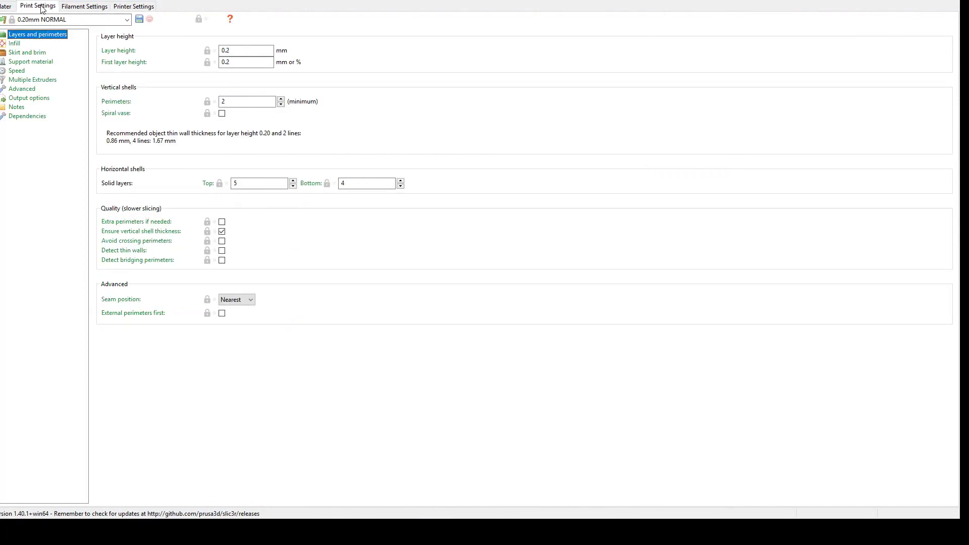
pyautogui.click(19, 70)
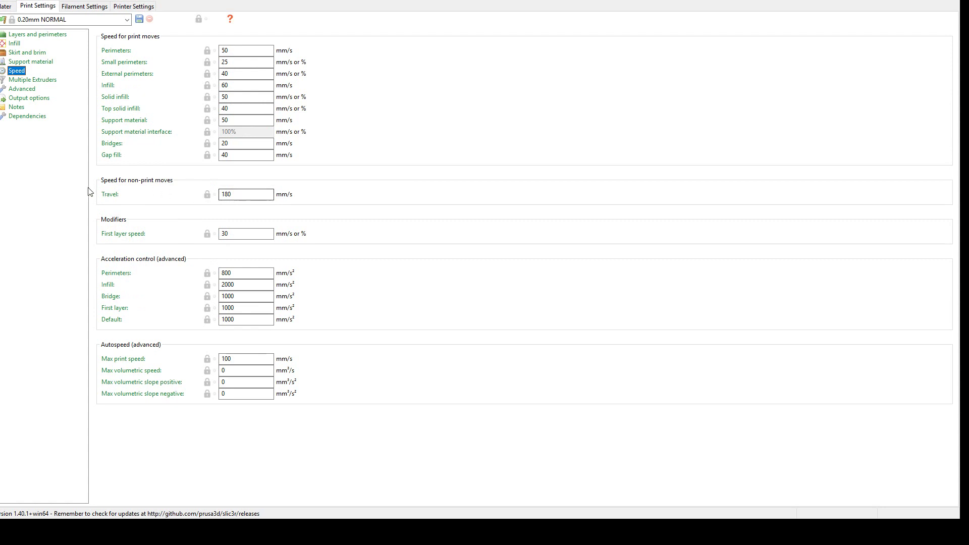
pyautogui.doubleClick(252, 194)
pyautogui.click(243, 194)
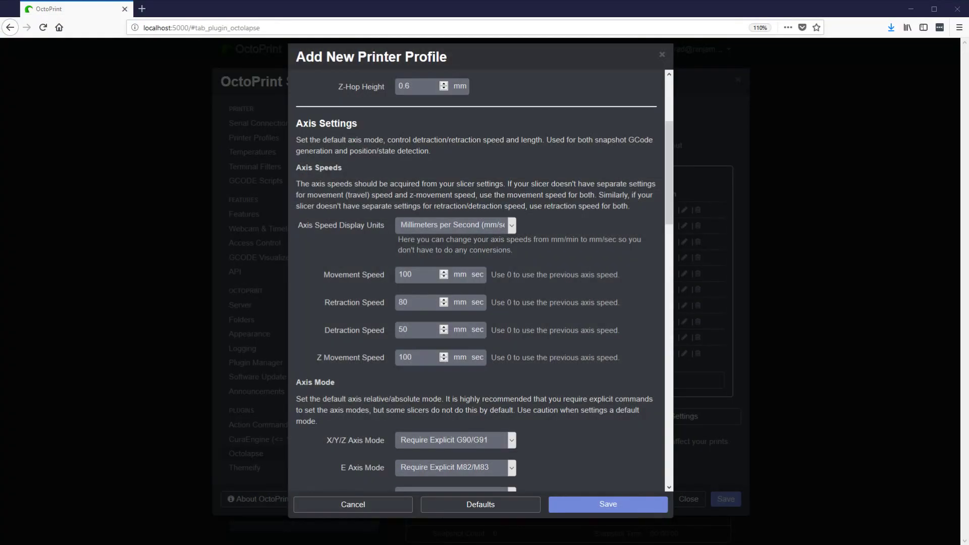
pyautogui.doubleClick(405, 274)
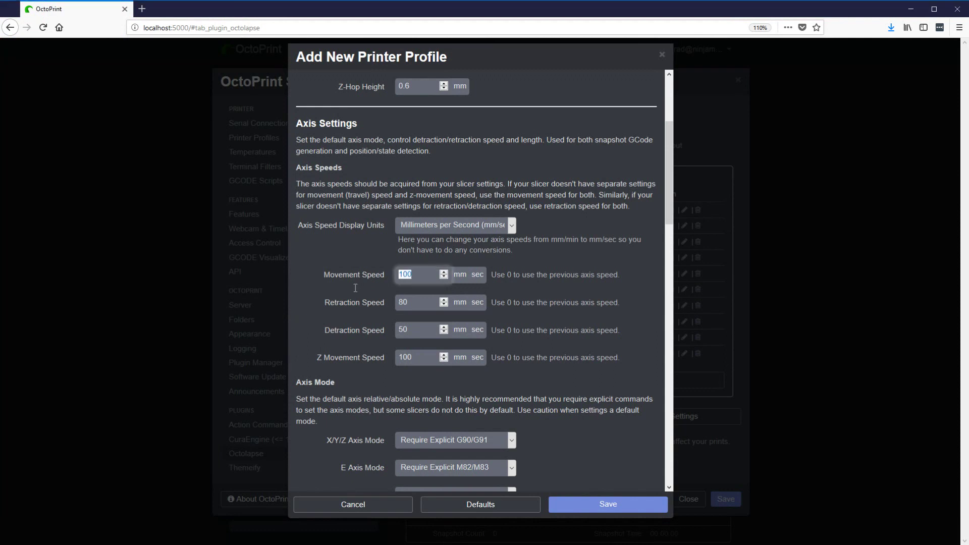
pyautogui.write('180')
pyautogui.doubleClick(420, 357)
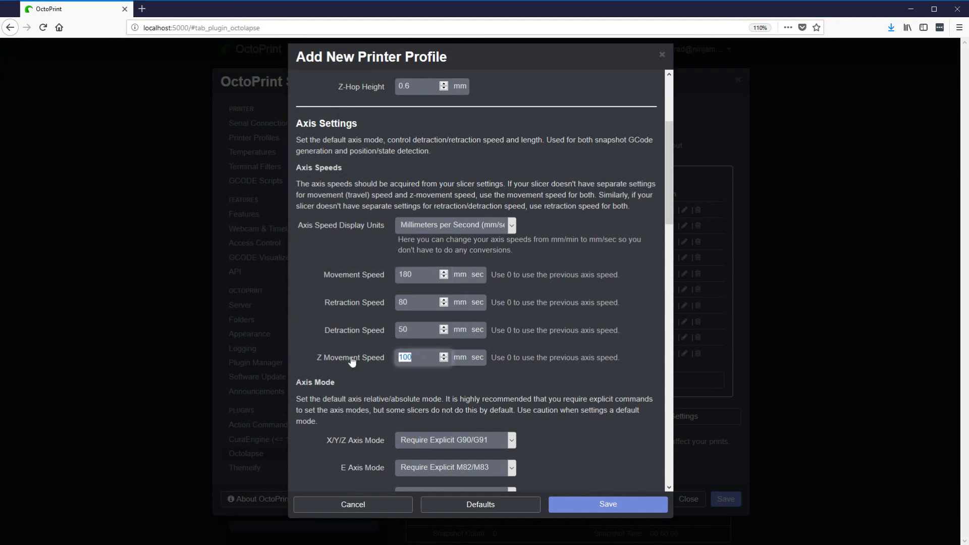
pyautogui.write('180')
# Step: Review the profile's axis mode section, then look for the axis mode commands in the printer's custom start G-code in Slic3r
pyautogui.scroll(-4, 507, 318)
pyautogui.scroll(-1, 511, 316)
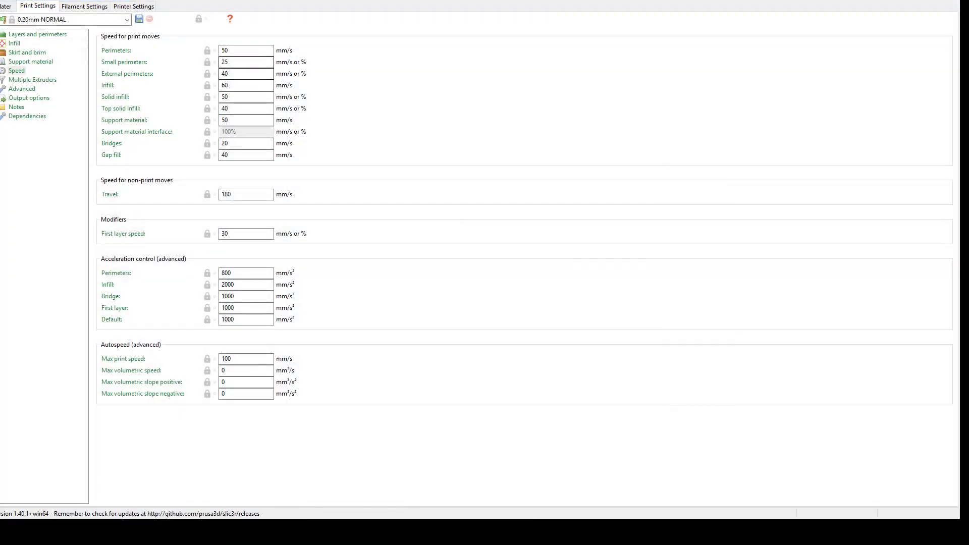
pyautogui.click(115, 7)
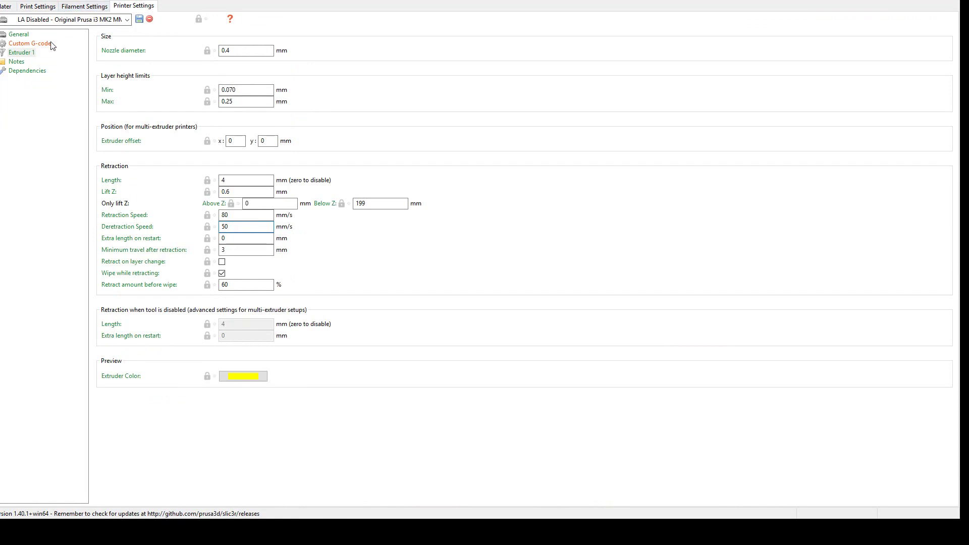
pyautogui.click(30, 44)
pyautogui.scroll(-5, 148, 88)
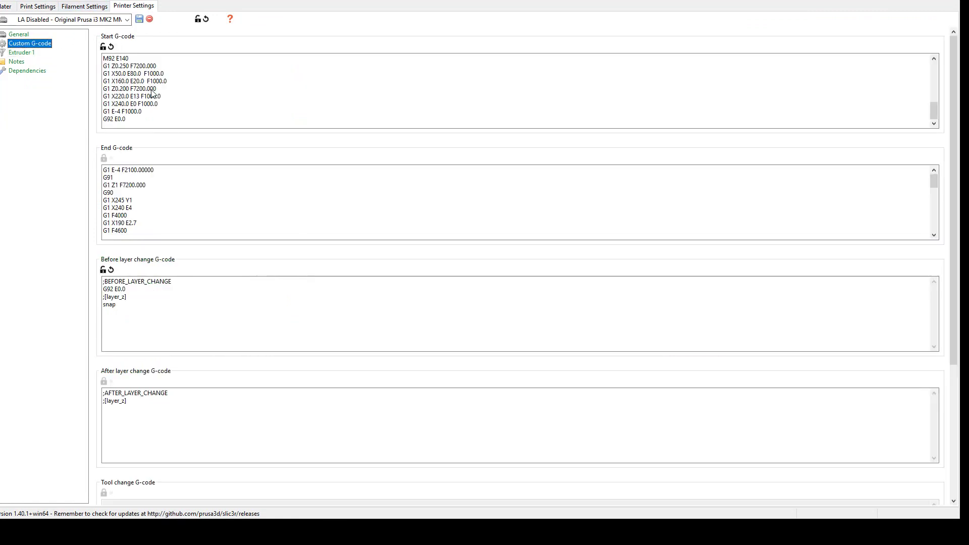
pyautogui.click(135, 73)
pyautogui.scroll(10, 135, 73)
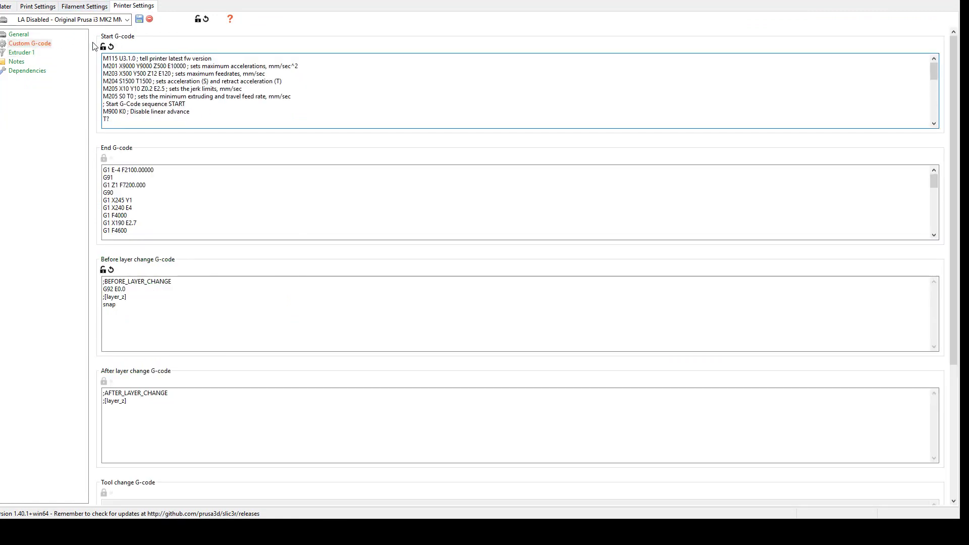
pyautogui.scroll(-1, 143, 86)
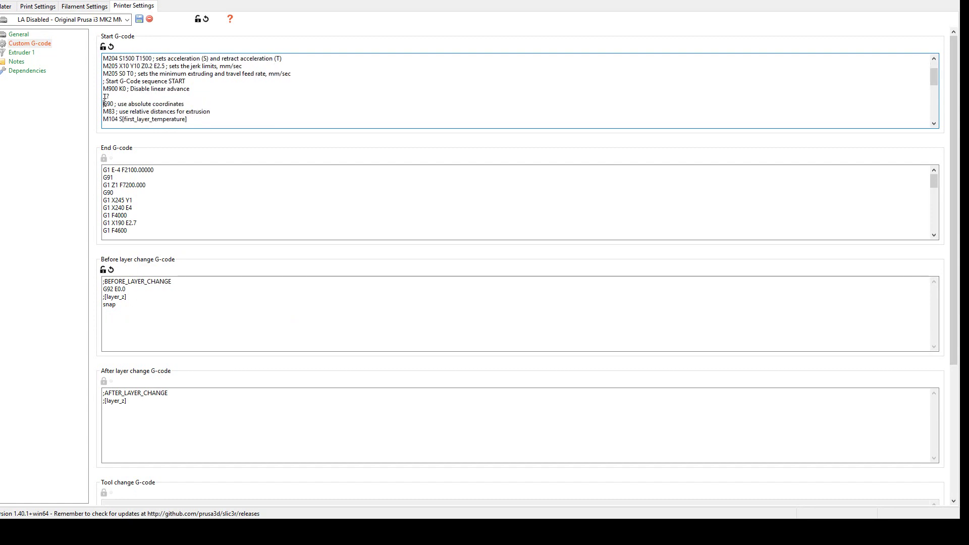
# Step: Move the line "G90 ; use absolute coordinates" to the very beginning of the start G-code and highlight it there
pyautogui.moveTo(104, 101); pyautogui.dragTo(114, 102)
pyautogui.moveTo(186, 104); pyautogui.dragTo(103, 105)
pyautogui.doubleClick(114, 104)
pyautogui.moveTo(190, 105); pyautogui.dragTo(99, 105)
pyautogui.hotkey('ctrl', 'c')
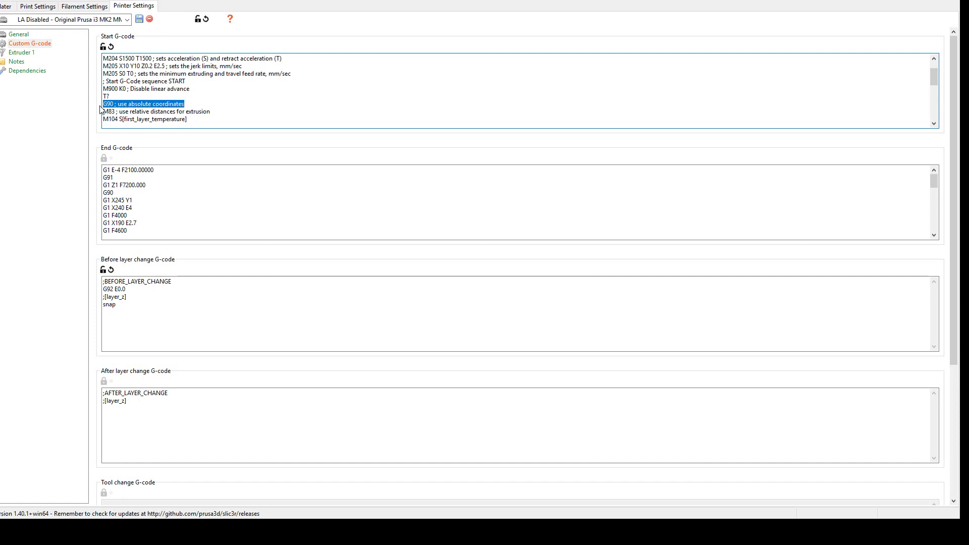
pyautogui.click(173, 104)
pyautogui.scroll(1, 174, 103)
pyautogui.click(217, 59)
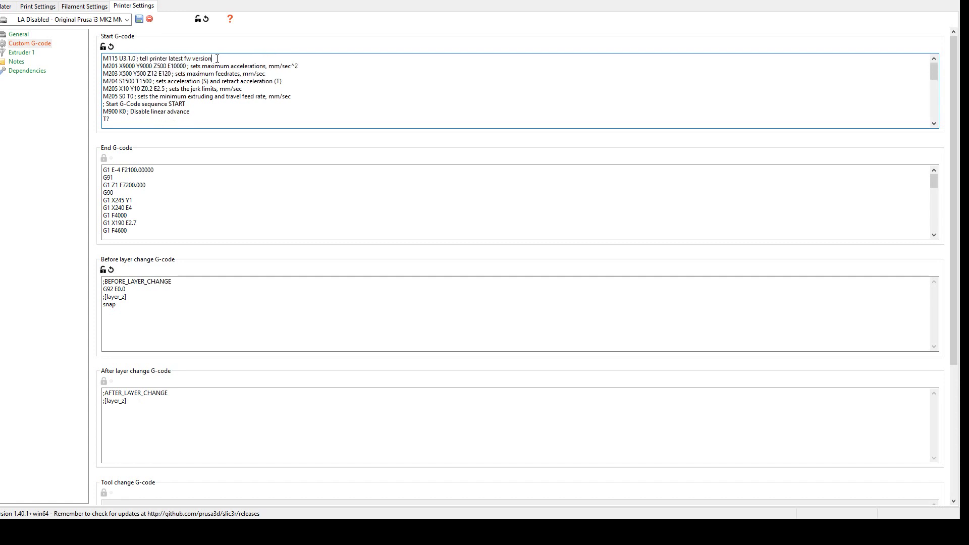
pyautogui.press('Home')
pyautogui.hotkey('ctrl', 'v')
pyautogui.press('Return')
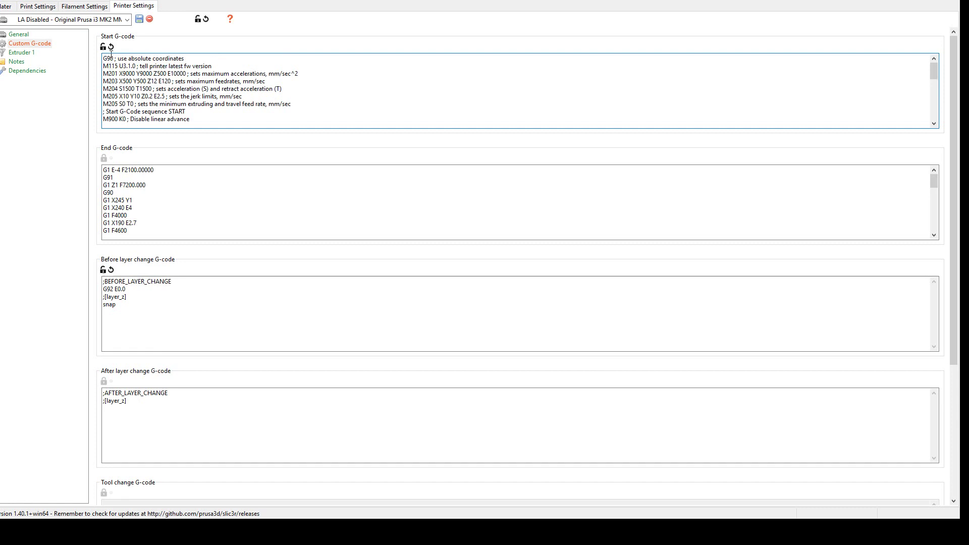
pyautogui.moveTo(105, 58); pyautogui.dragTo(185, 57)
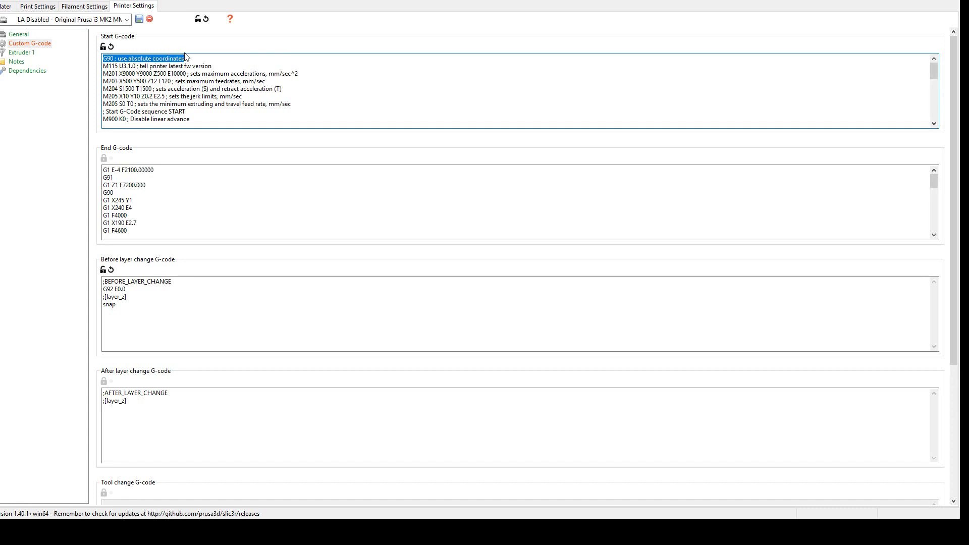
pyautogui.click(173, 71)
pyautogui.moveTo(187, 57); pyautogui.dragTo(95, 56)
# Step: Check the general printer settings, then highlight the line "M83 ; use relative distances for extrusion" in the start G-code
pyautogui.click(19, 33)
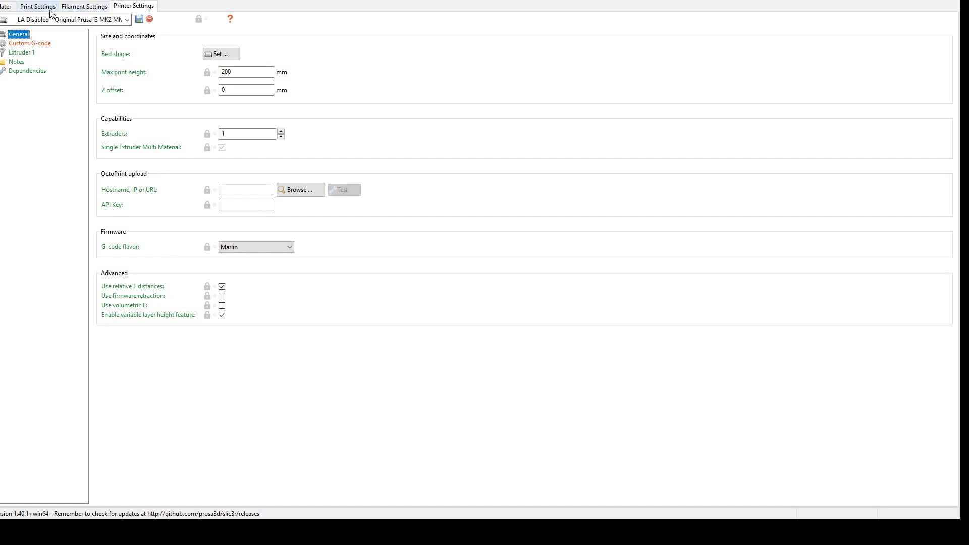
pyautogui.click(47, 44)
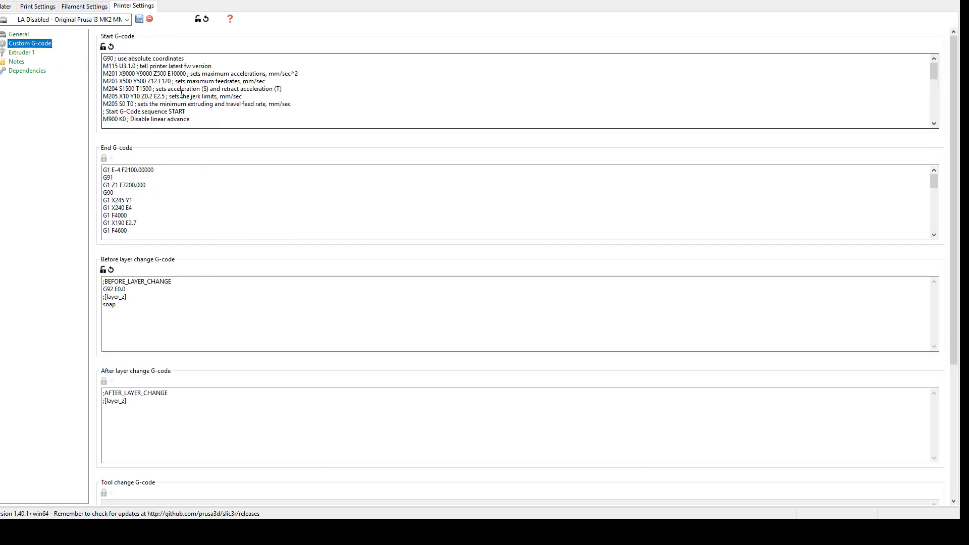
pyautogui.scroll(-2, 182, 93)
pyautogui.moveTo(211, 96); pyautogui.dragTo(103, 96)
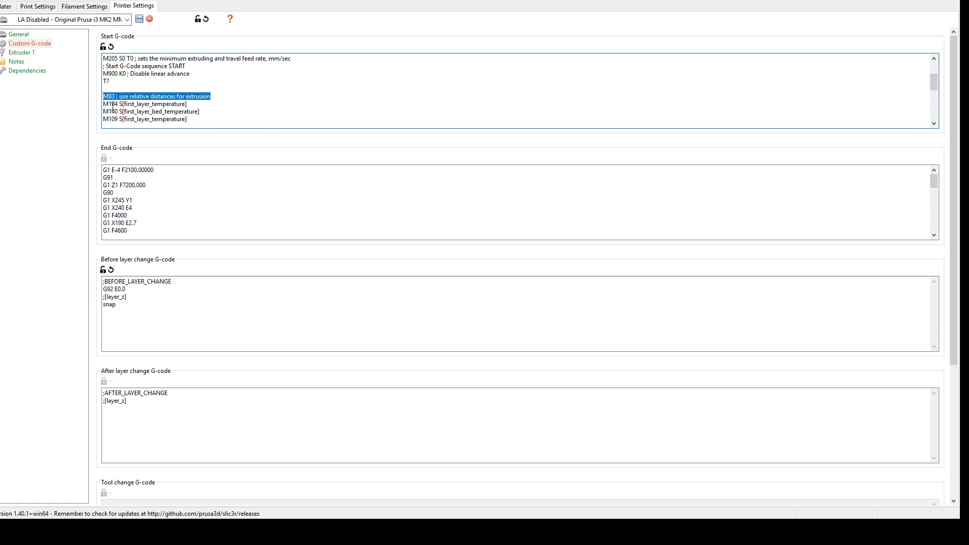
# Step: Copy the line "M83 ; use relative distances for extrusion" and paste it on a new line below "G90 ; use absolute coordinates" in the start G-code
pyautogui.click(218, 94)
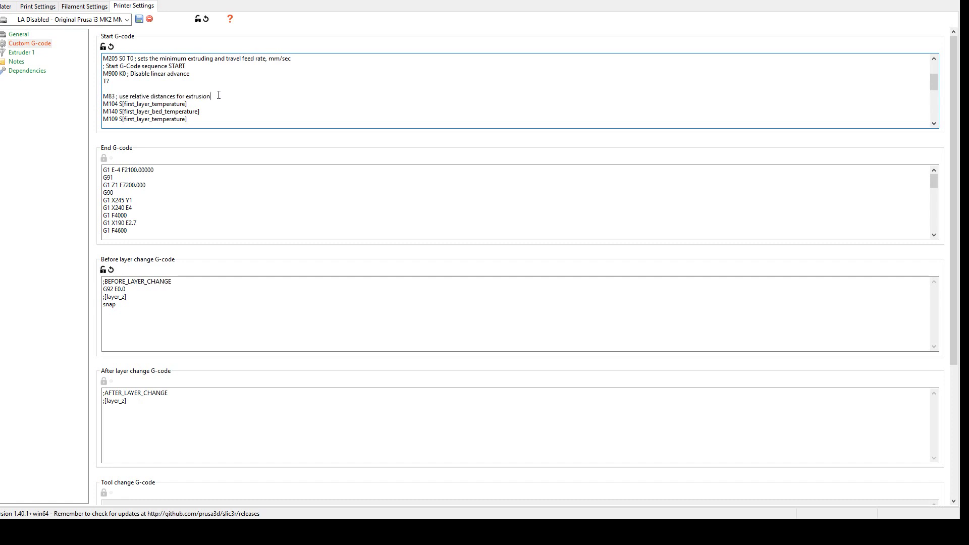
pyautogui.hotkey('shift', 'Home')
pyautogui.hotkey('ctrl', 'c')
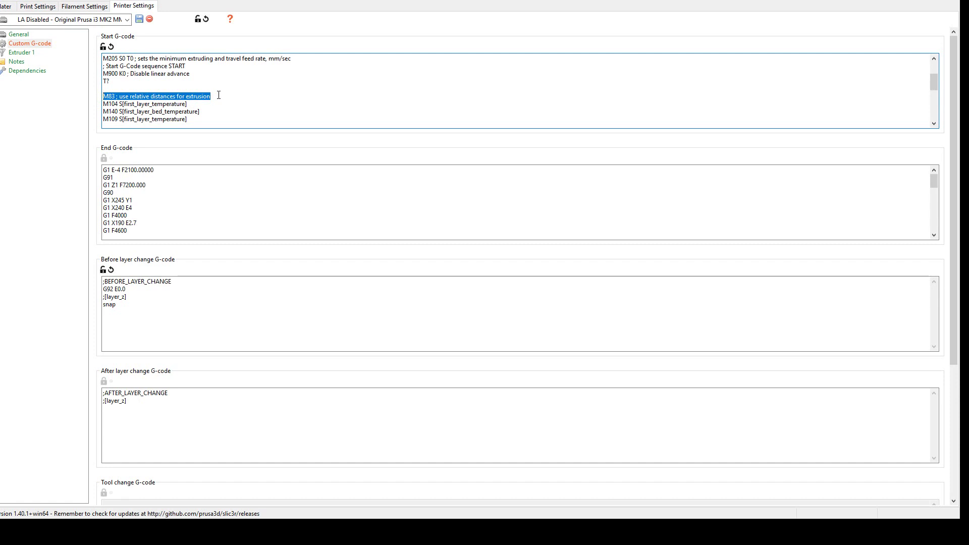
pyautogui.scroll(2, 219, 94)
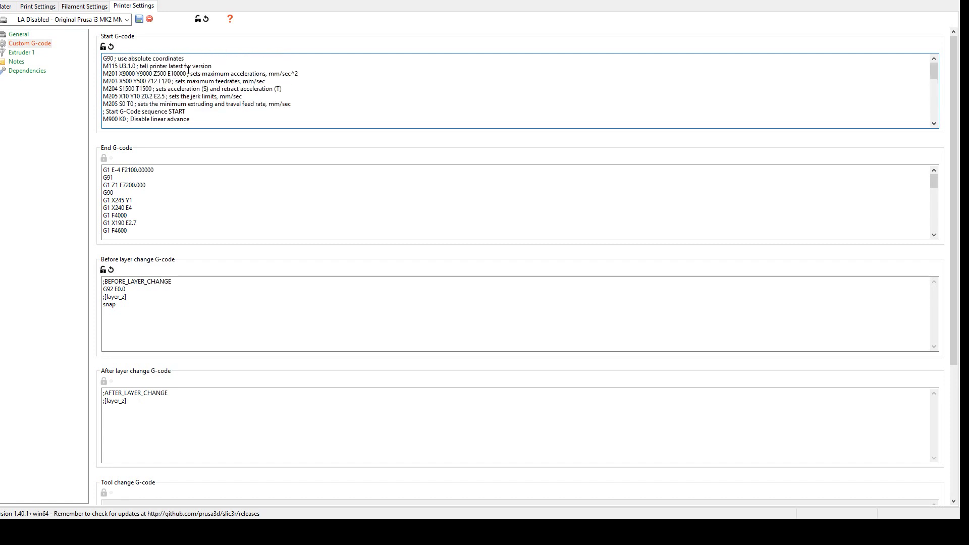
pyautogui.press('Delete')
pyautogui.hotkey('ctrl', 'v')
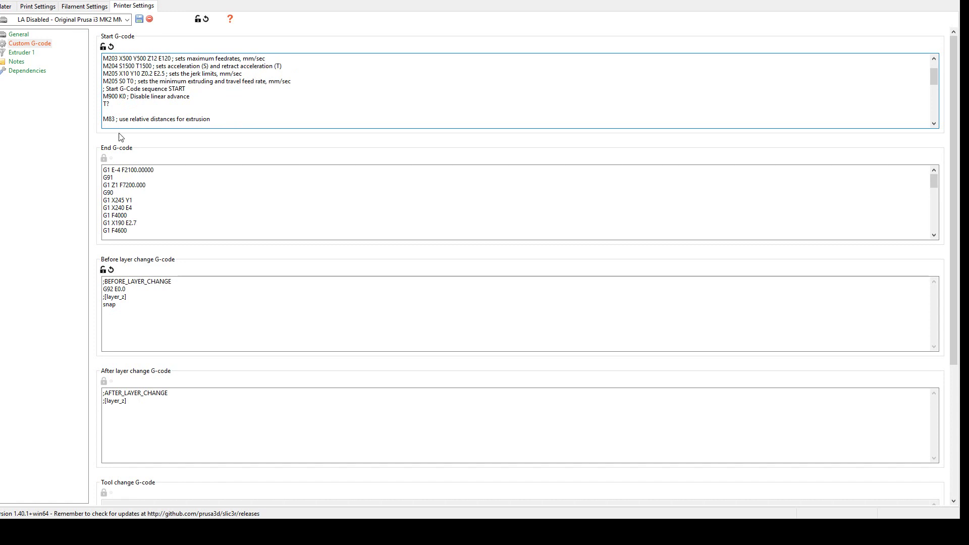
pyautogui.scroll(1, 152, 91)
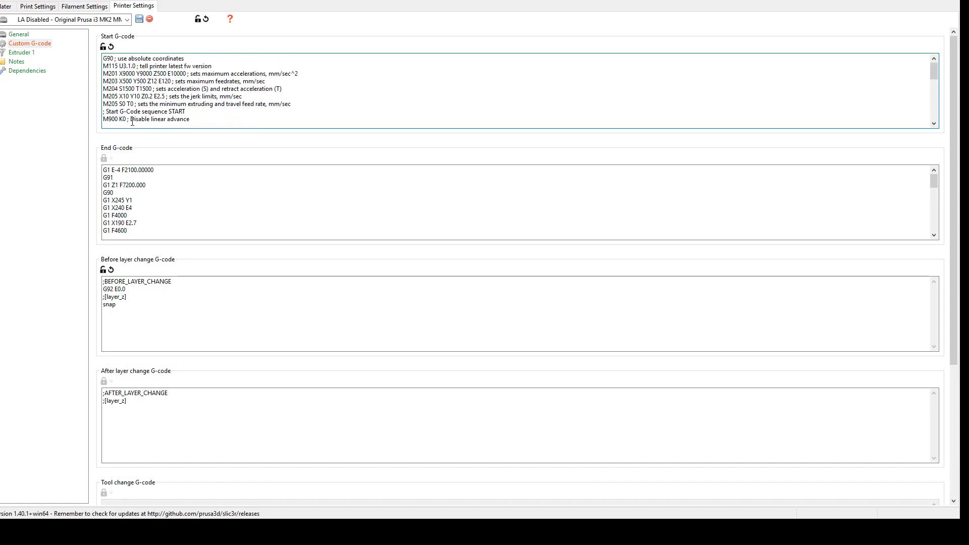
pyautogui.click(194, 58)
pyautogui.press('Return')
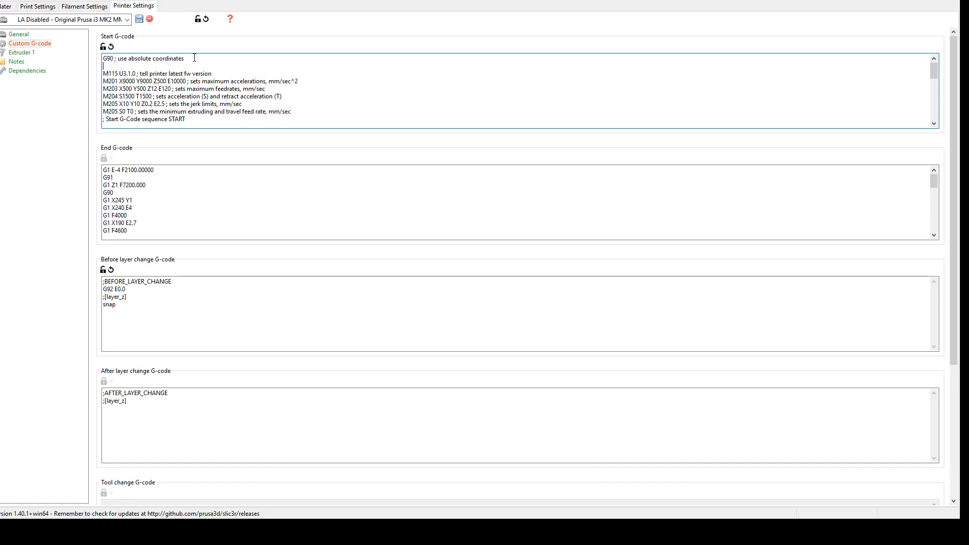
pyautogui.scroll(-5, 116, 83)
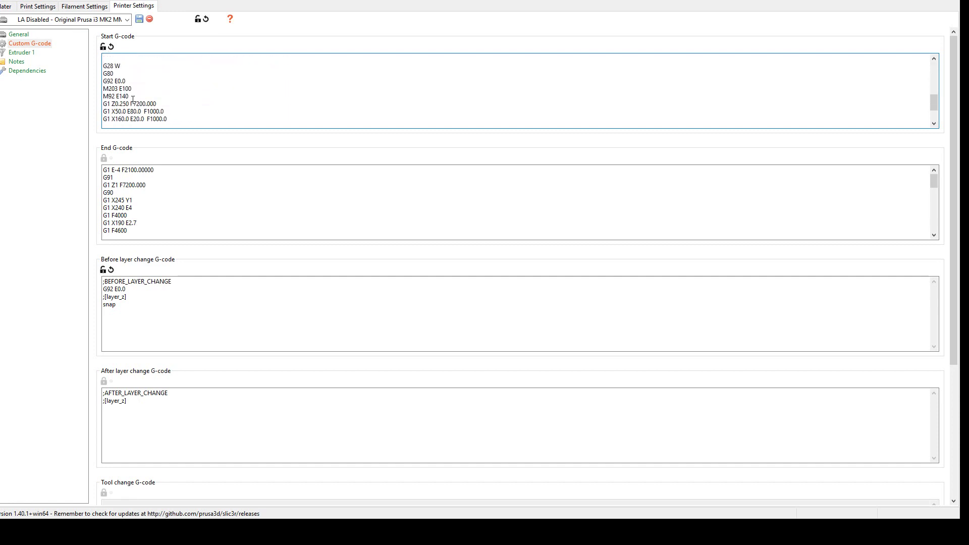
pyautogui.scroll(5, 118, 104)
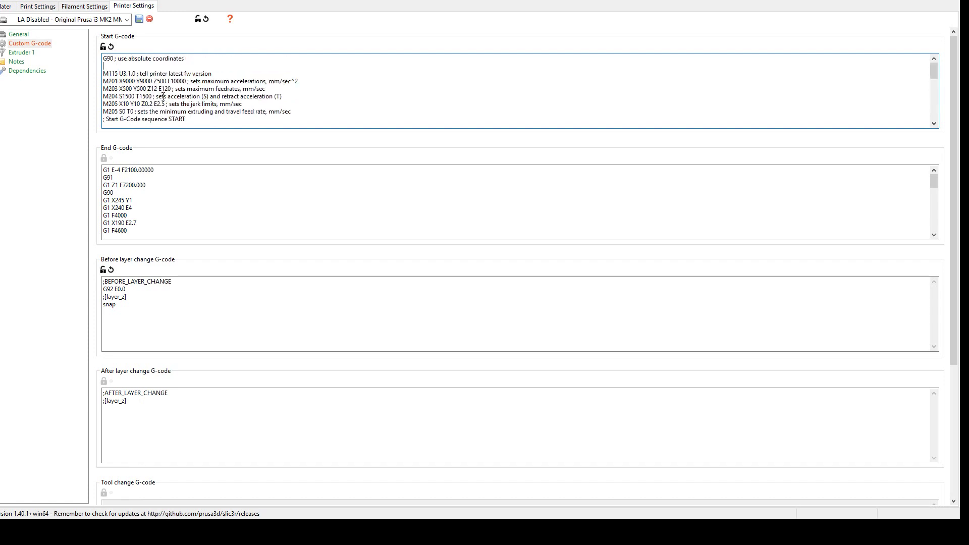
pyautogui.click(111, 64)
pyautogui.hotkey('ctrl', 'v')
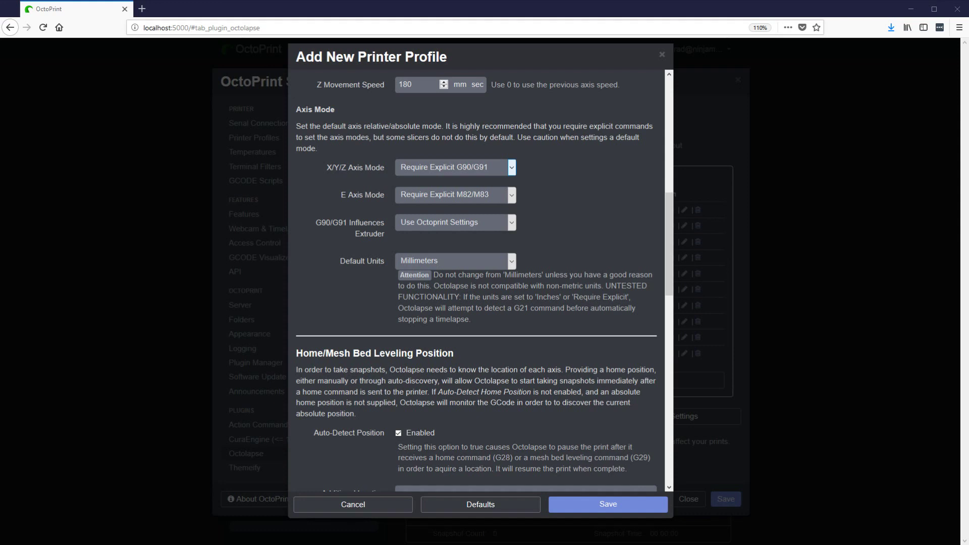
# Step: Switch to OctoPrint and review the new printer profile's default units, position auto-detection and additional location detection command settings
pyautogui.click(452, 262)
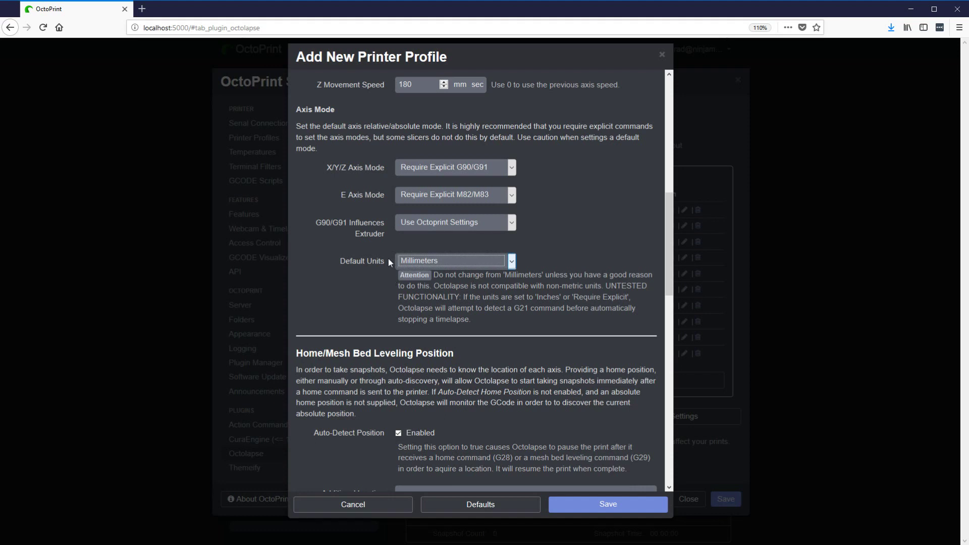
pyautogui.scroll(-4, 389, 258)
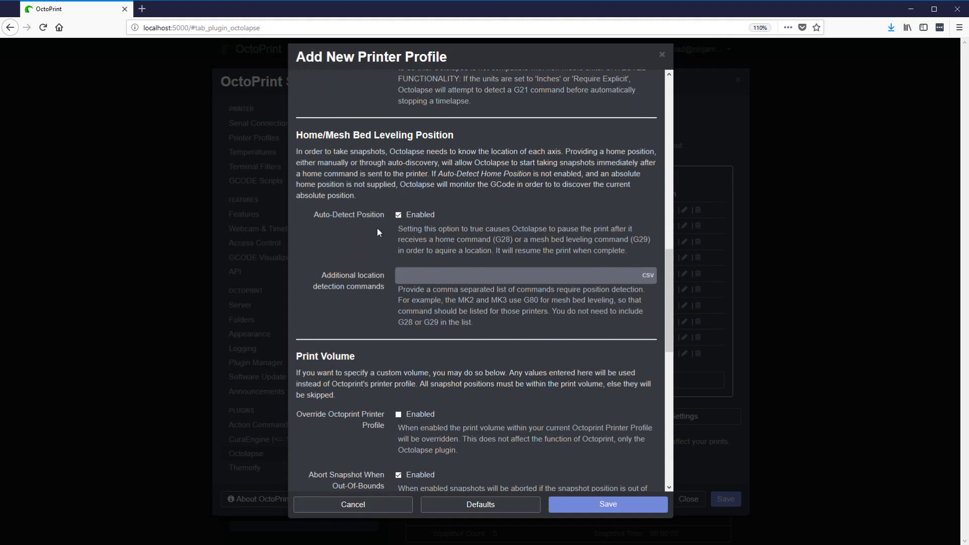
pyautogui.moveTo(312, 216); pyautogui.dragTo(386, 218)
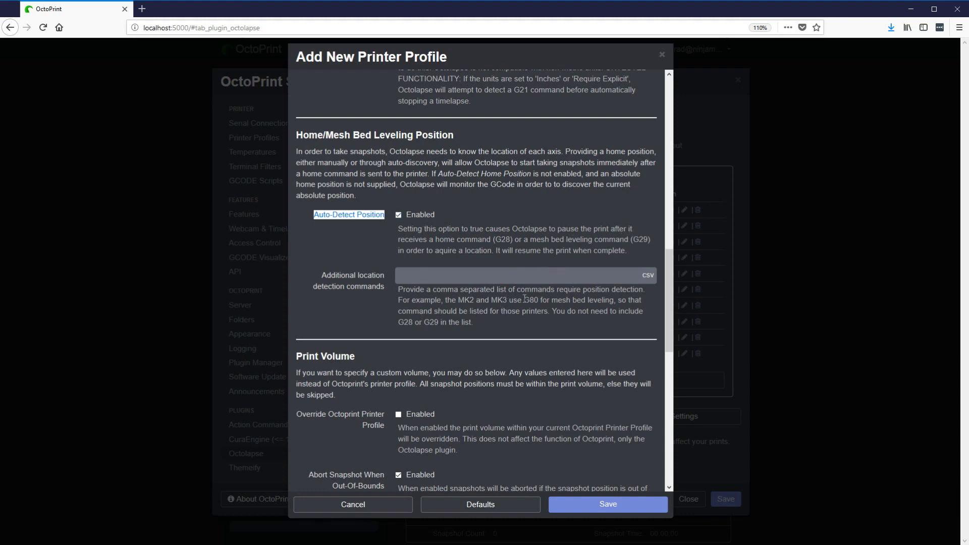
pyautogui.moveTo(523, 300); pyautogui.dragTo(540, 303)
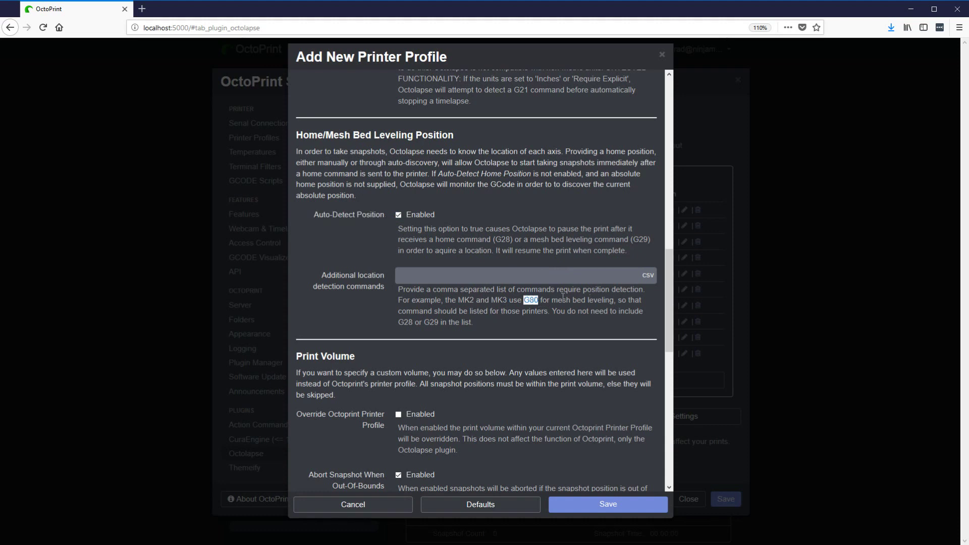
# Step: Enter G80 as an additional location detection command, and clear the entry again
pyautogui.click(517, 276)
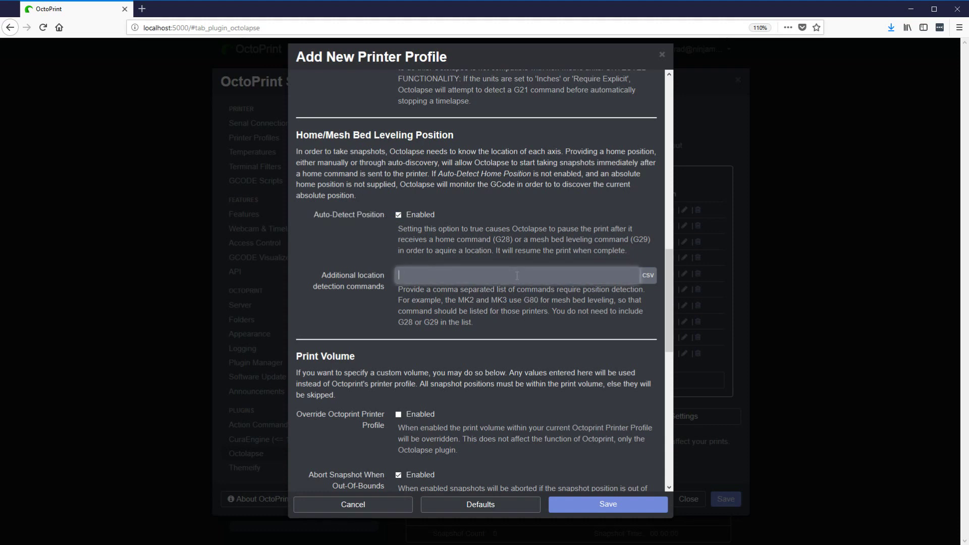
pyautogui.write('G80')
pyautogui.click(389, 290)
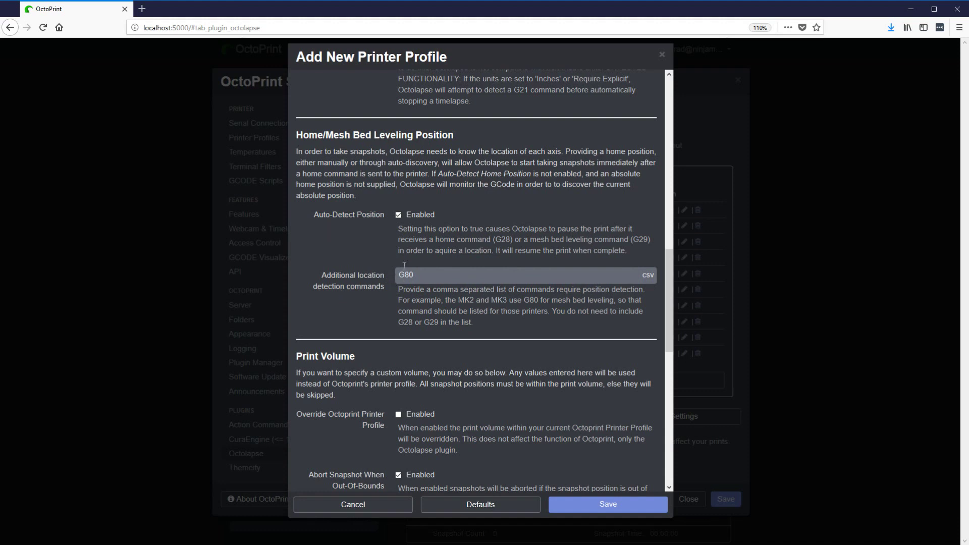
pyautogui.doubleClick(416, 275)
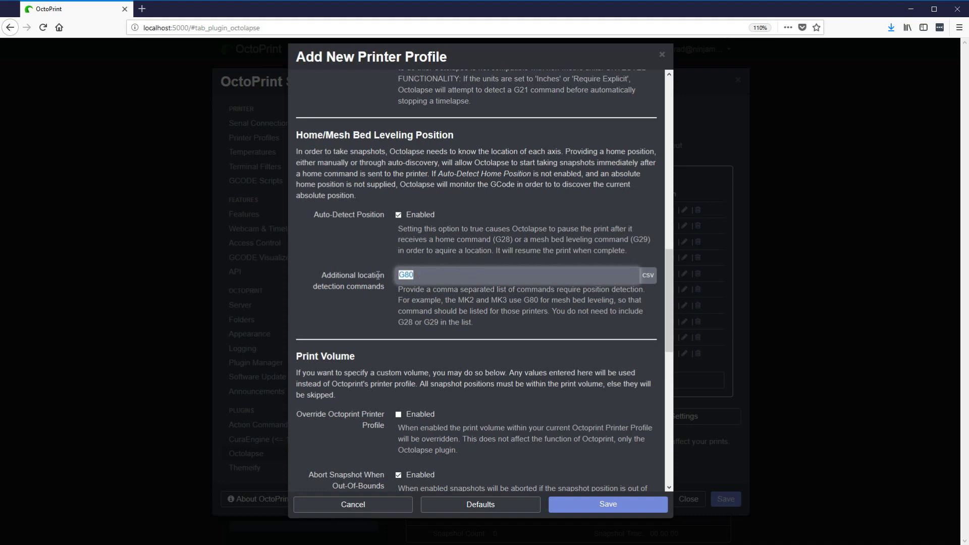
pyautogui.press('Delete')
# Step: Review the print volume and miscellaneous settings of the new printer profile, and leave the profile without saving
pyautogui.scroll(-3, 366, 296)
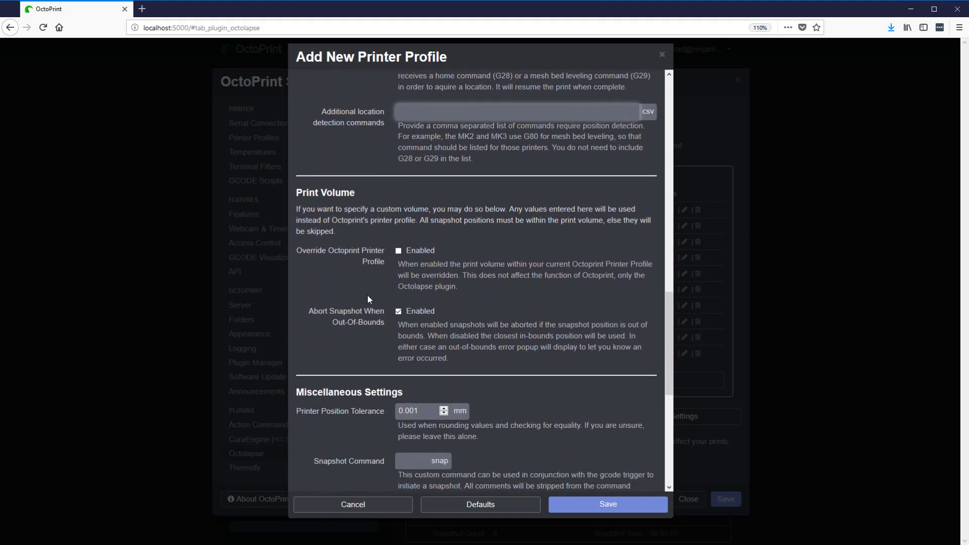
pyautogui.scroll(-2, 352, 247)
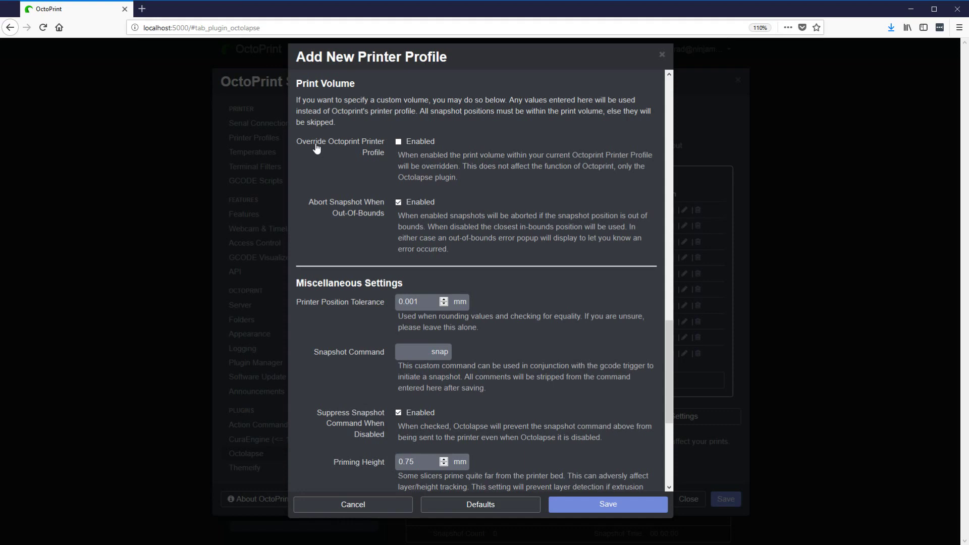
pyautogui.click(701, 119)
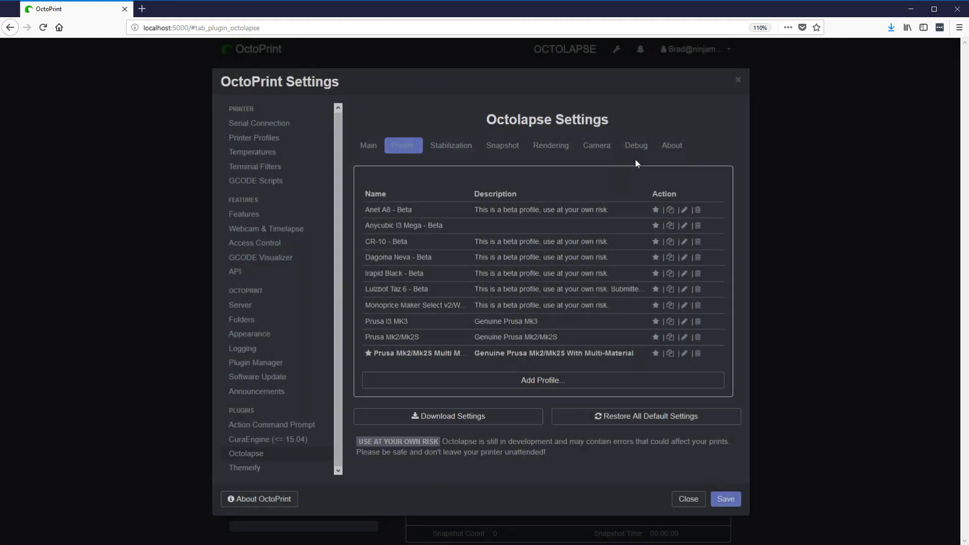
# Step: Open the Animated - Orbit stabilization profile and try the Fixed Coordinate and Relative Coordinate (0-100) types for the X axis
pyautogui.click(451, 145)
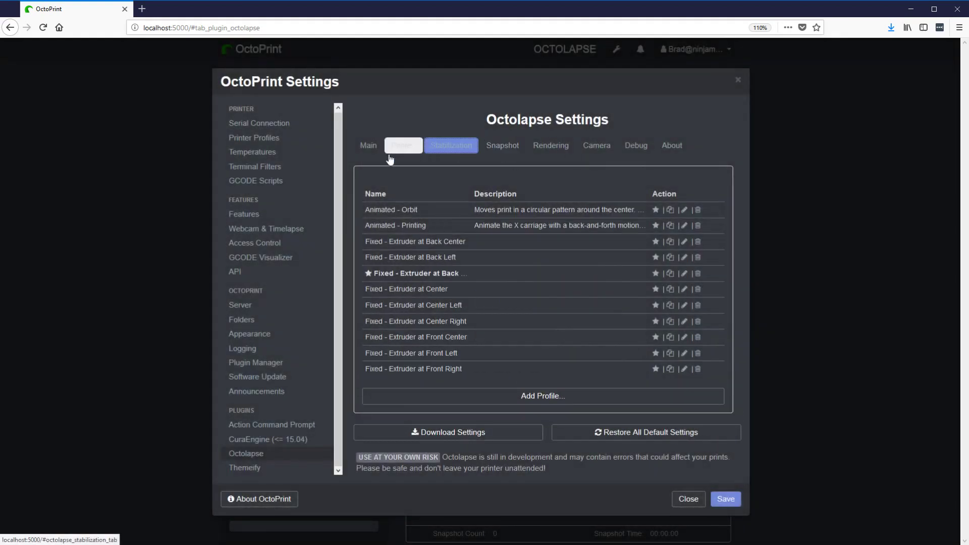
pyautogui.click(684, 209)
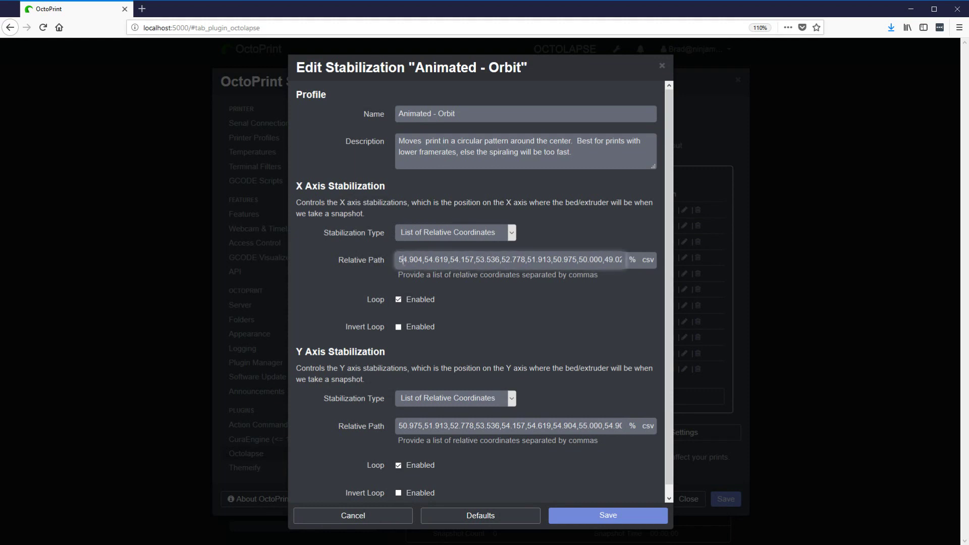
pyautogui.click(429, 238)
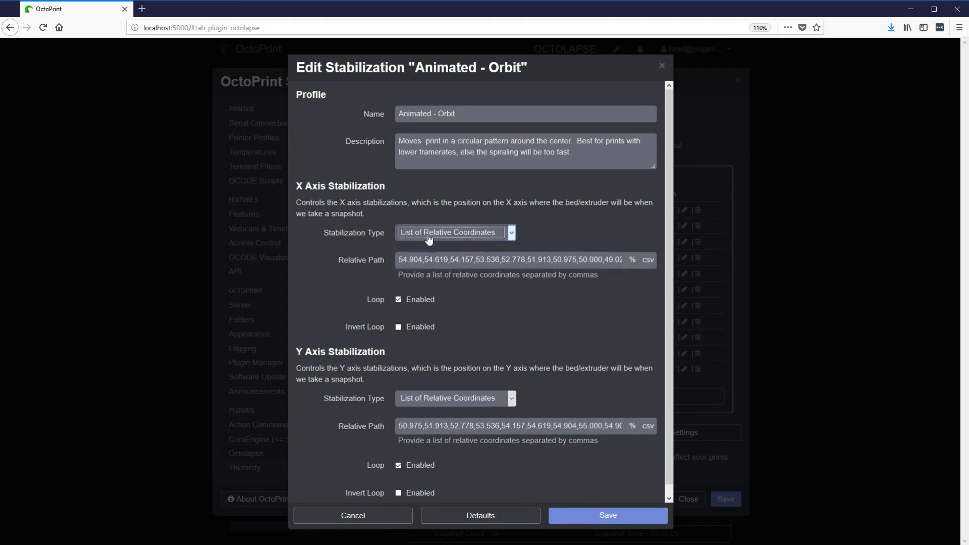
pyautogui.click(430, 269)
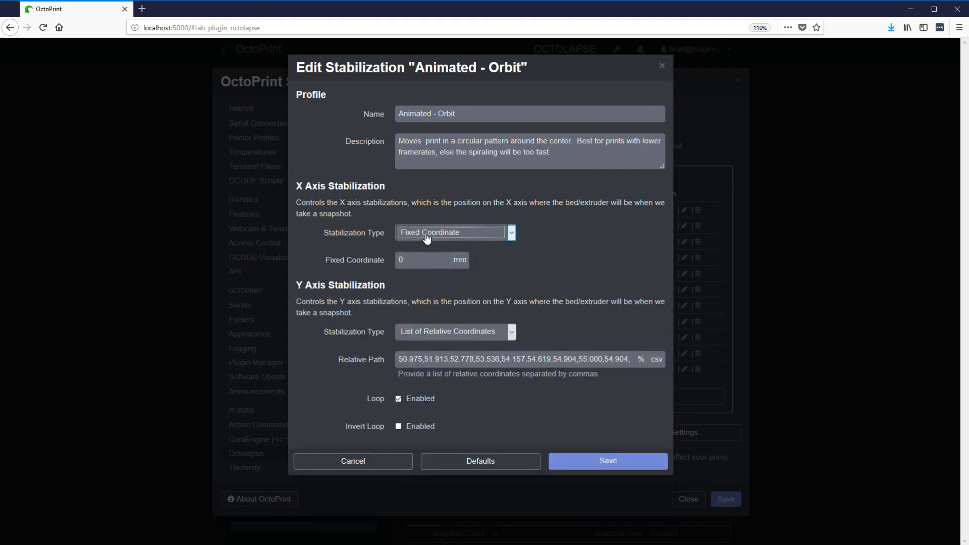
pyautogui.press('Down')
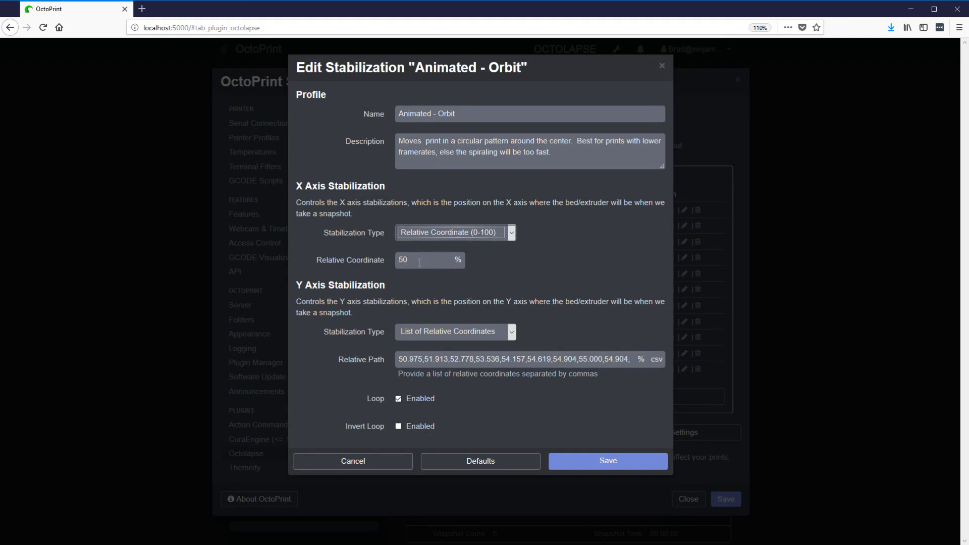
# Step: Try X axis relative coordinates of 0 and 100 % in the Animated - Orbit profile, and leave it without saving
pyautogui.doubleClick(412, 261)
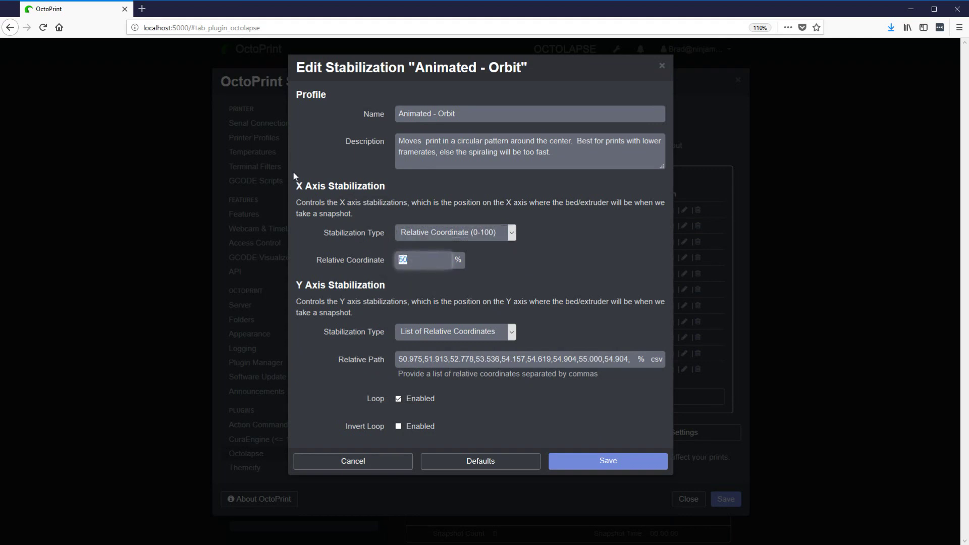
pyautogui.write('0')
pyautogui.press('BackSpace')
pyautogui.write('100')
pyautogui.click(715, 115)
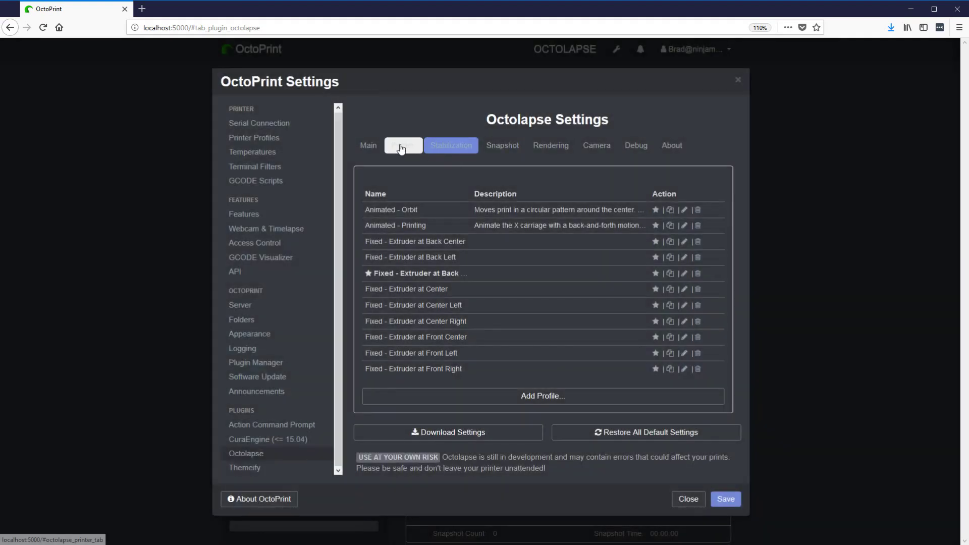
# Step: Start a new Octolapse printer profile and enable overriding the OctoPrint printer profile in its print volume settings
pyautogui.click(643, 396)
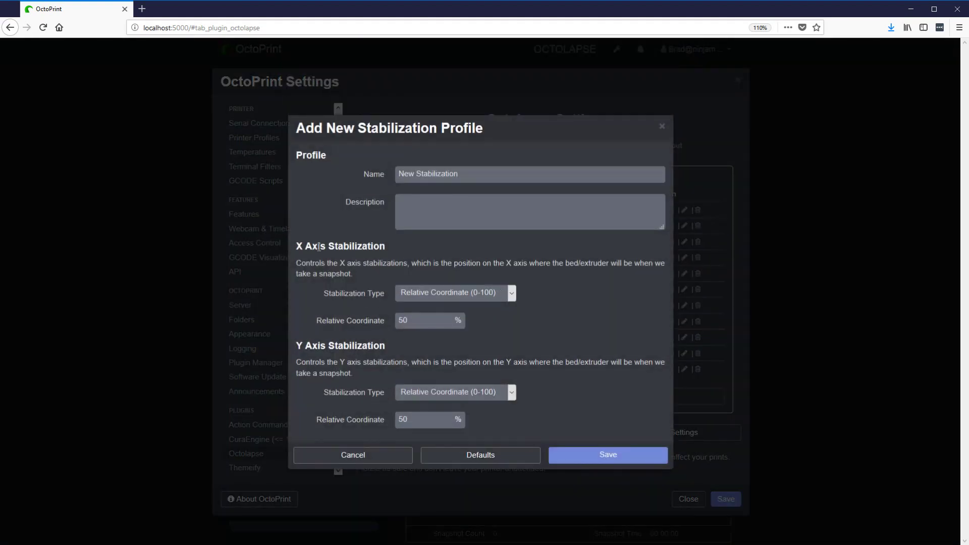
pyautogui.click(912, 472)
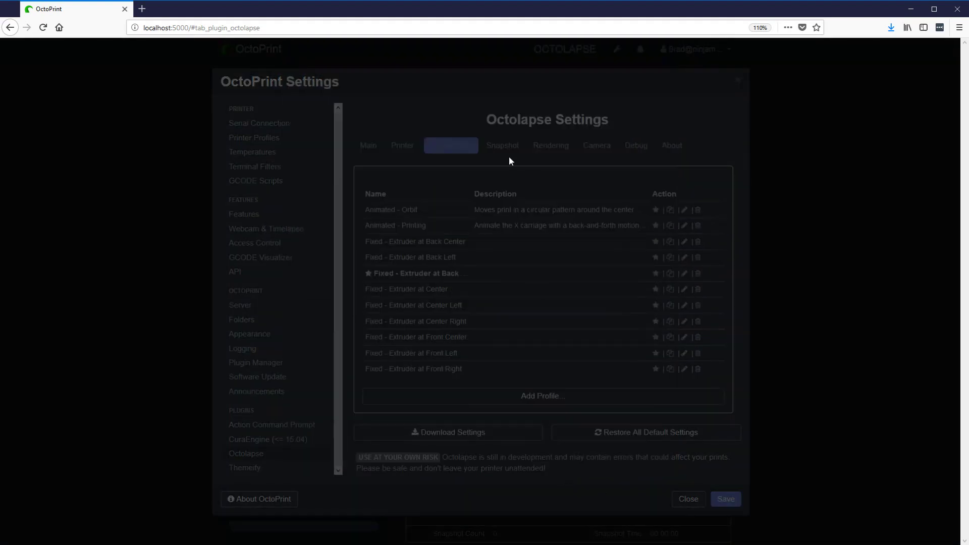
pyautogui.click(403, 145)
pyautogui.click(535, 380)
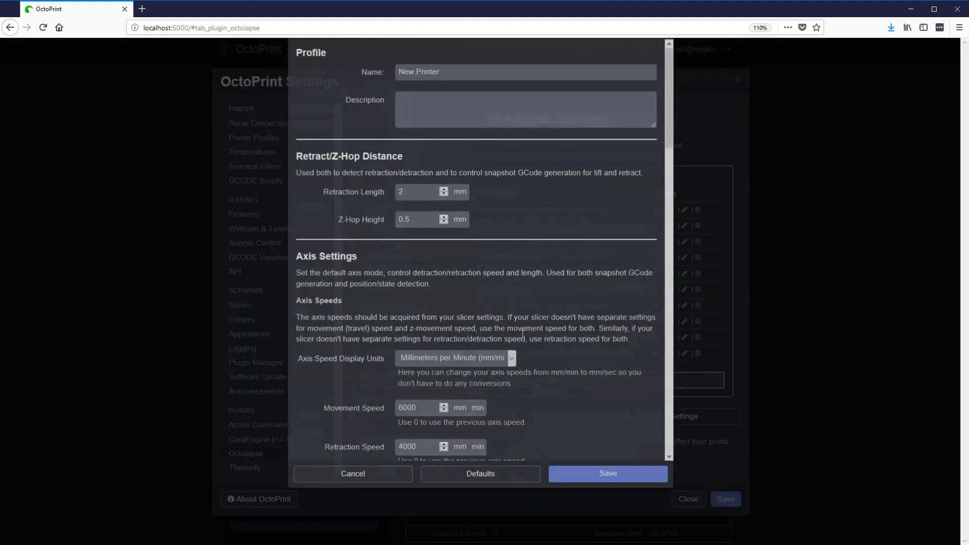
pyautogui.scroll(-10, 522, 333)
pyautogui.scroll(-10, 522, 334)
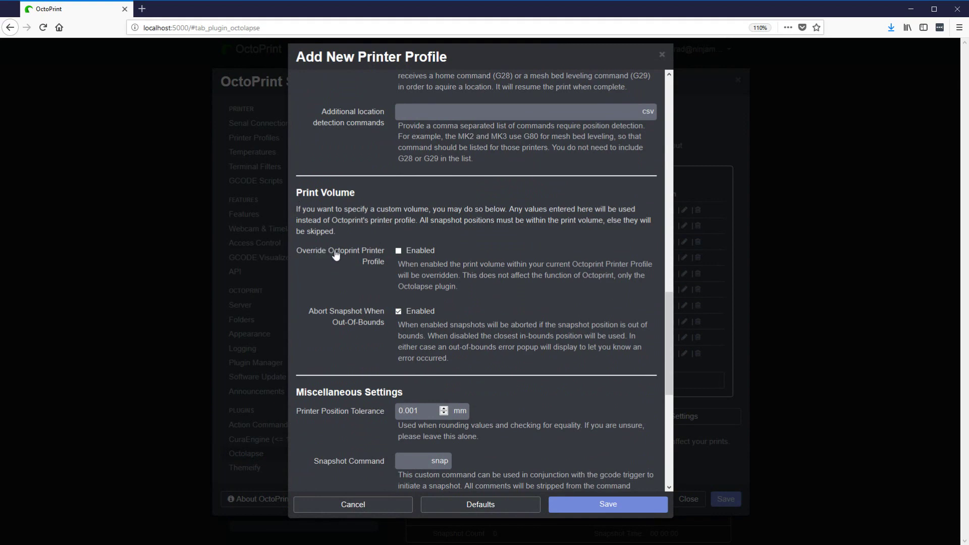
pyautogui.click(398, 251)
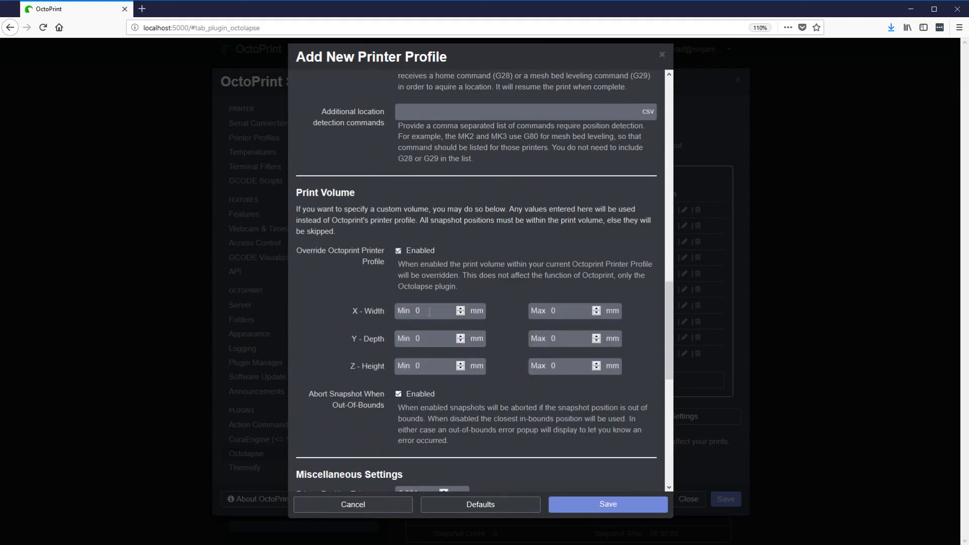
# Step: Set the custom print volume to a maximum X width of 250 mm, Y depth from -3 to 210 mm, and maximum Z height of 200 mm
pyautogui.doubleClick(552, 311)
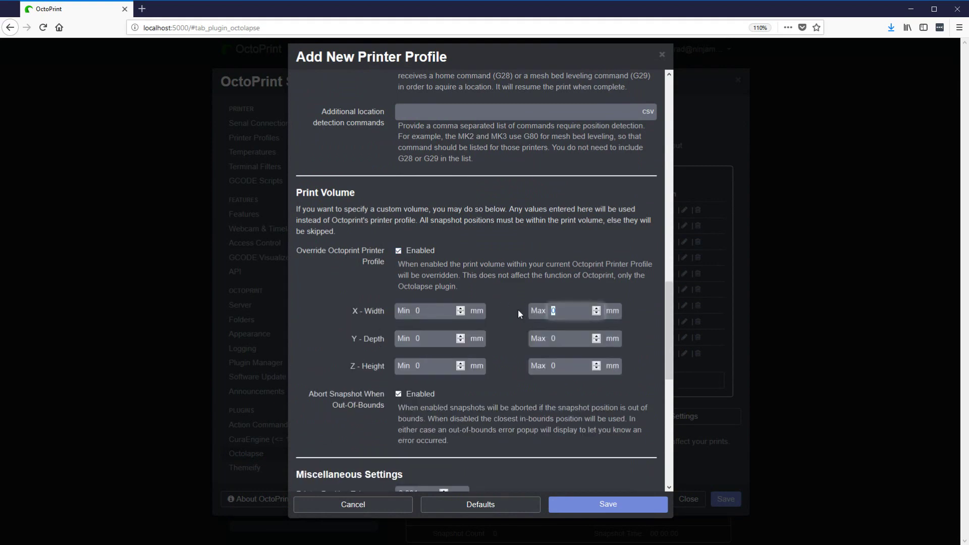
pyautogui.write('250')
pyautogui.doubleClick(561, 339)
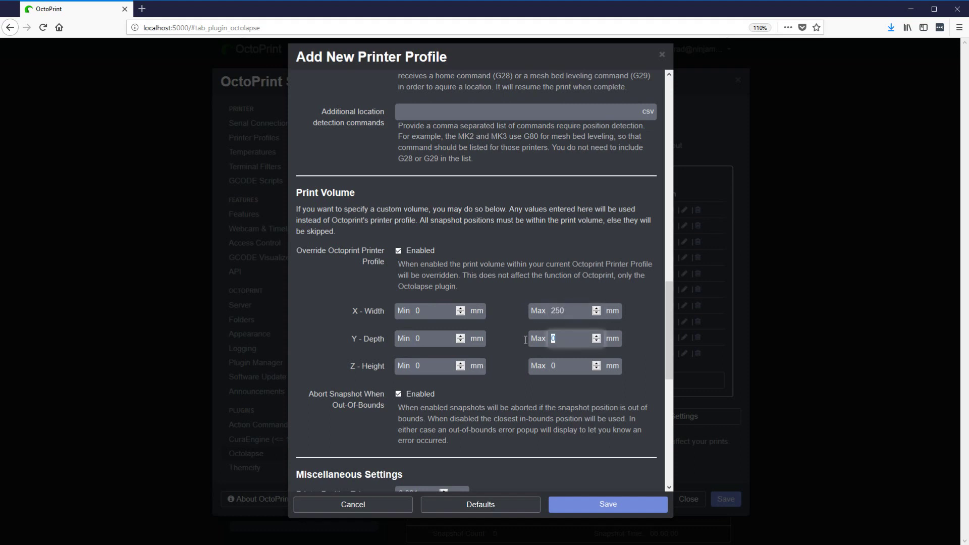
pyautogui.write('210')
pyautogui.write('200')
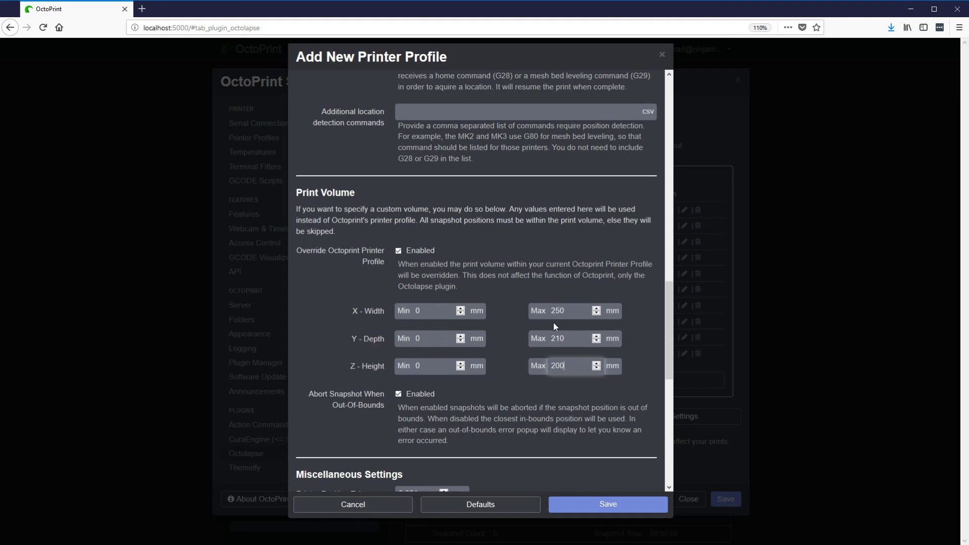
pyautogui.doubleClick(442, 337)
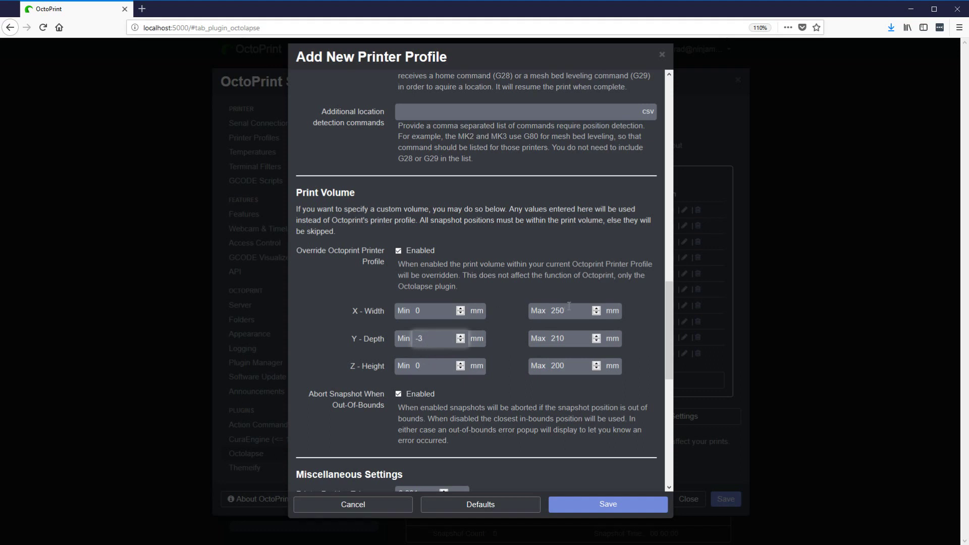
# Step: Set the custom print volume's maximum X width and maximum Y depth to 200 mm
pyautogui.hotkey('shift', 'Tab')
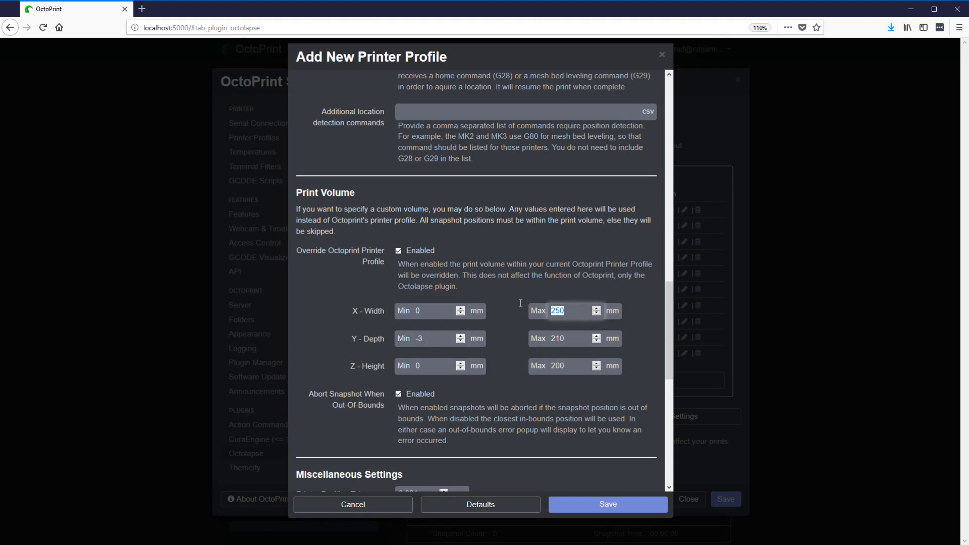
pyautogui.write('200')
pyautogui.press('Tab')
pyautogui.press('Tab')
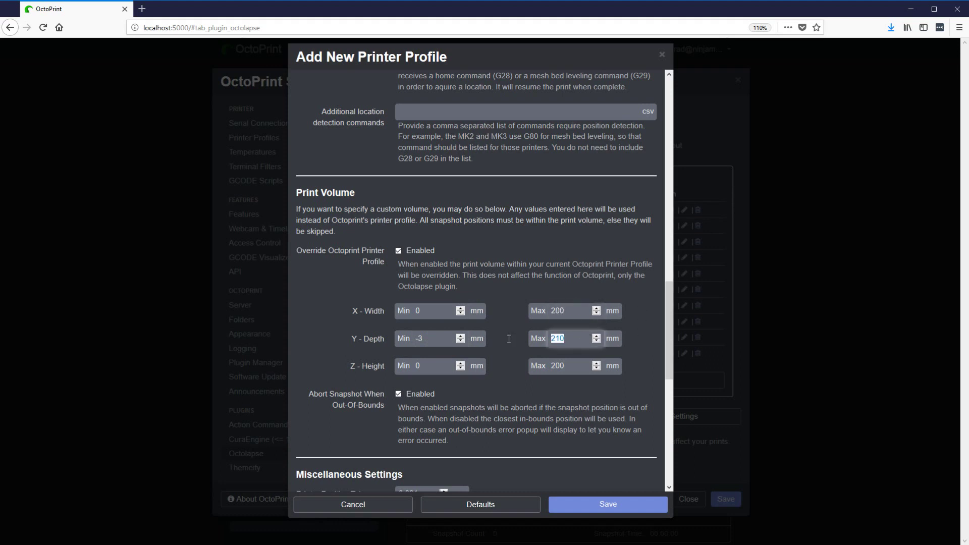
pyautogui.write('200')
# Step: Set the custom print volume's X width and Y depth to range from -100 to 100 mm, and leave the new profile without saving
pyautogui.click(423, 310)
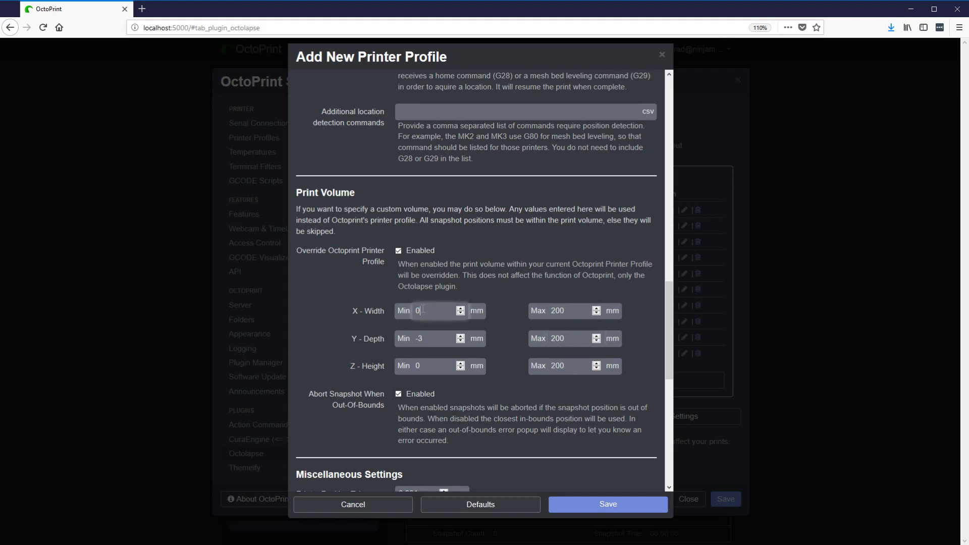
pyautogui.write('-100')
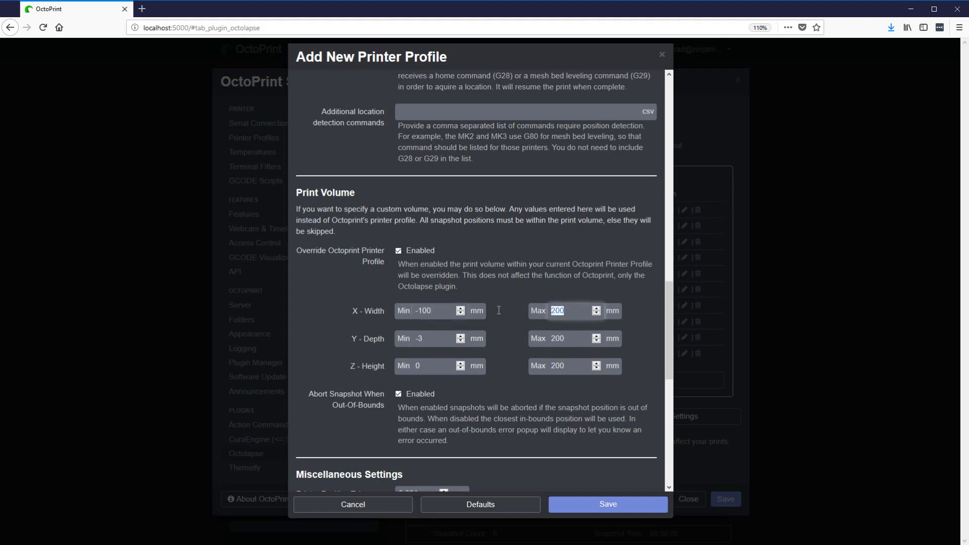
pyautogui.write('100')
pyautogui.press('Tab')
pyautogui.write('-1')
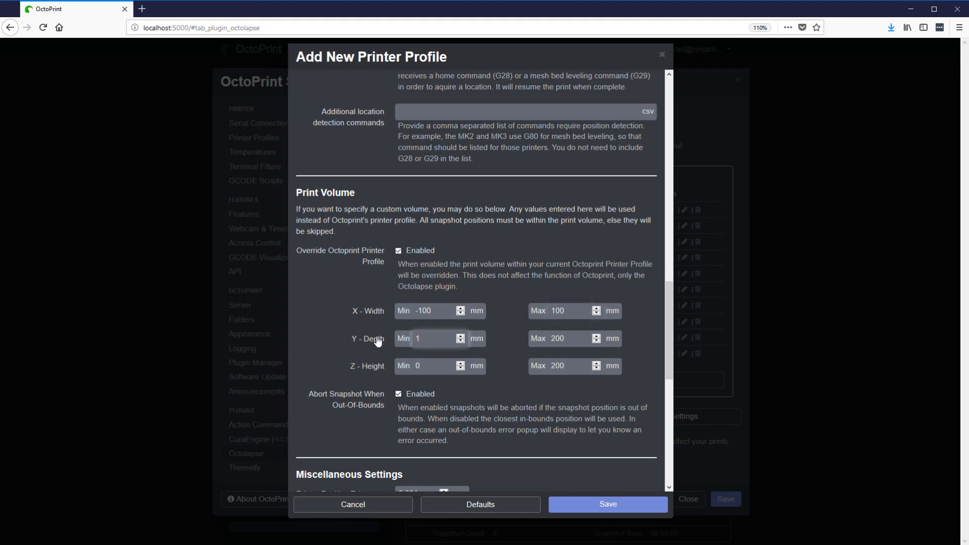
pyautogui.write('00')
pyautogui.press('Tab')
pyautogui.write('100')
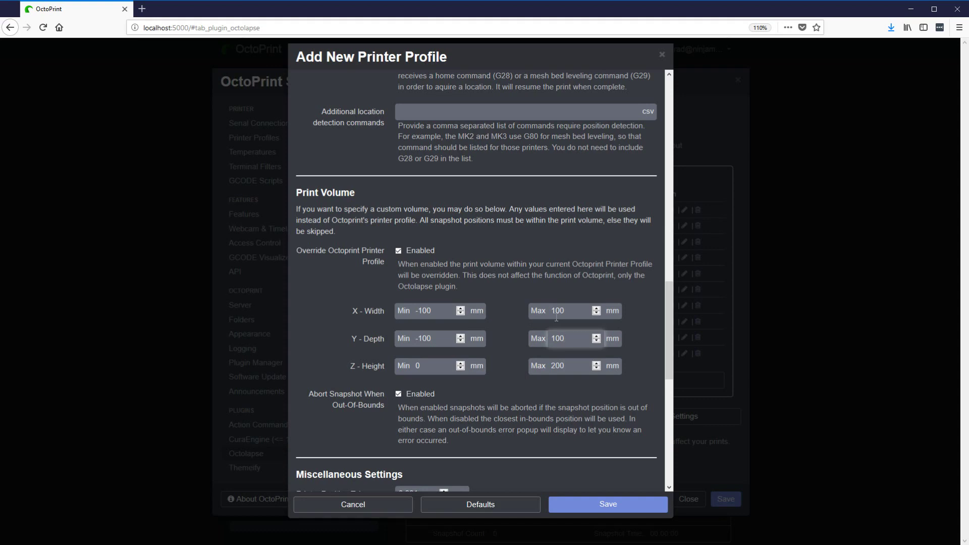
pyautogui.click(840, 336)
pyautogui.click(799, 297)
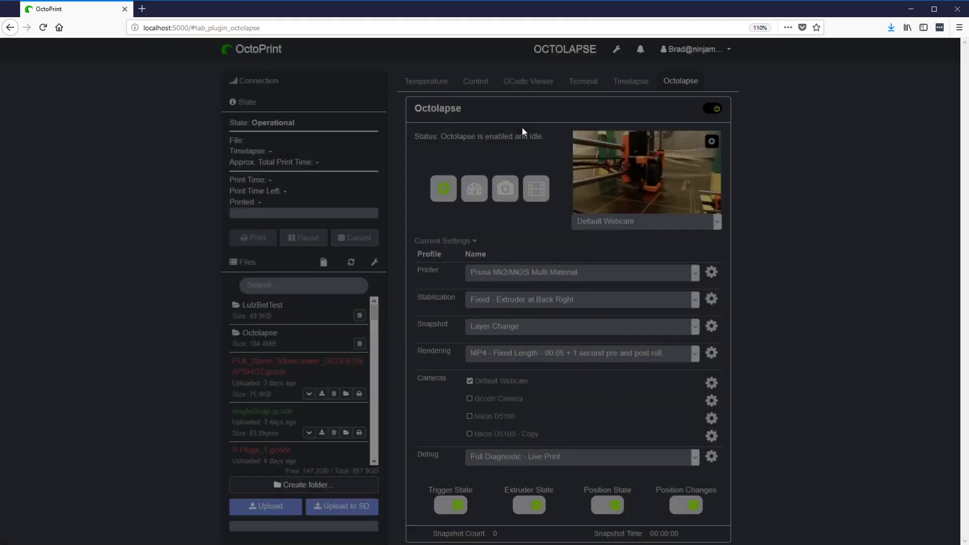
# Step: Send the G0 X100 Y100 move command to the printer through the terminal, followed by an M114 position request
pyautogui.click(581, 77)
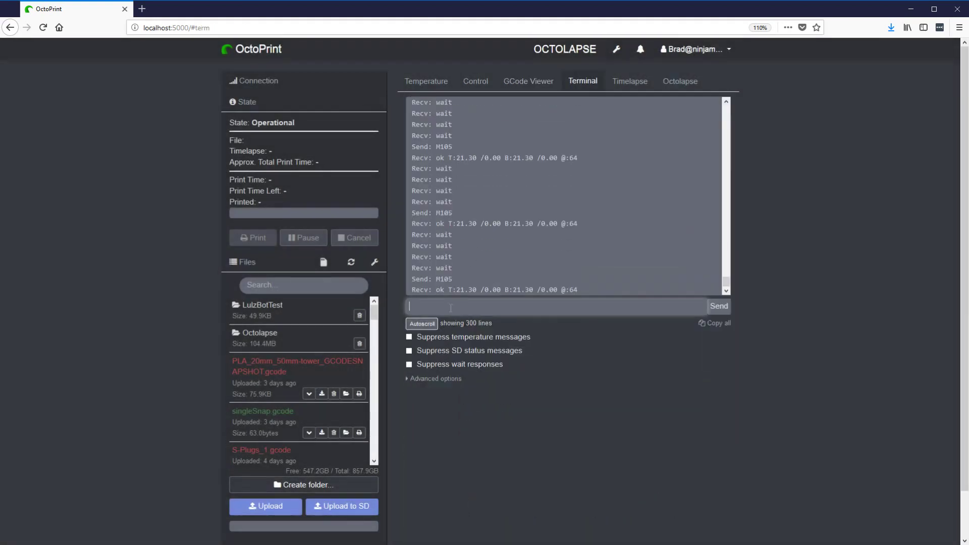
pyautogui.write('g0')
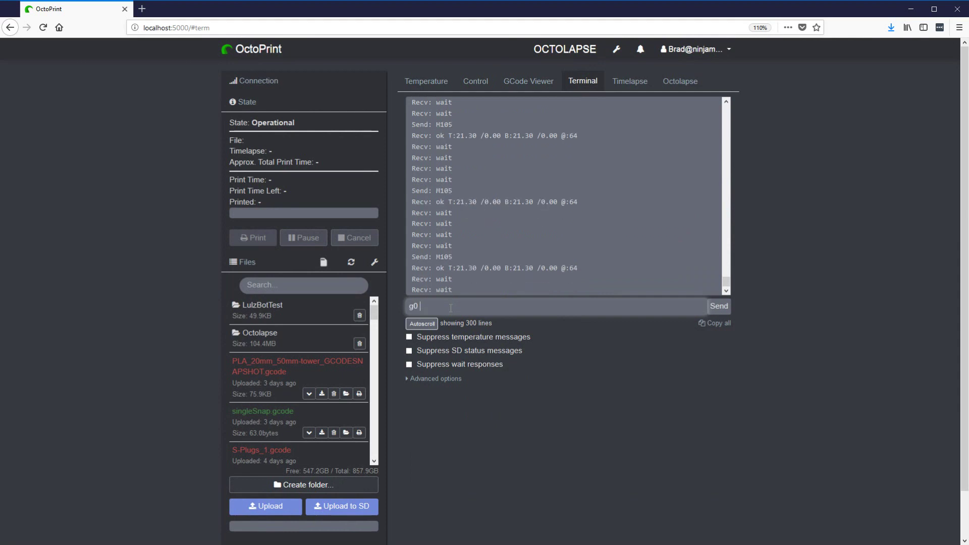
pyautogui.write(' x')
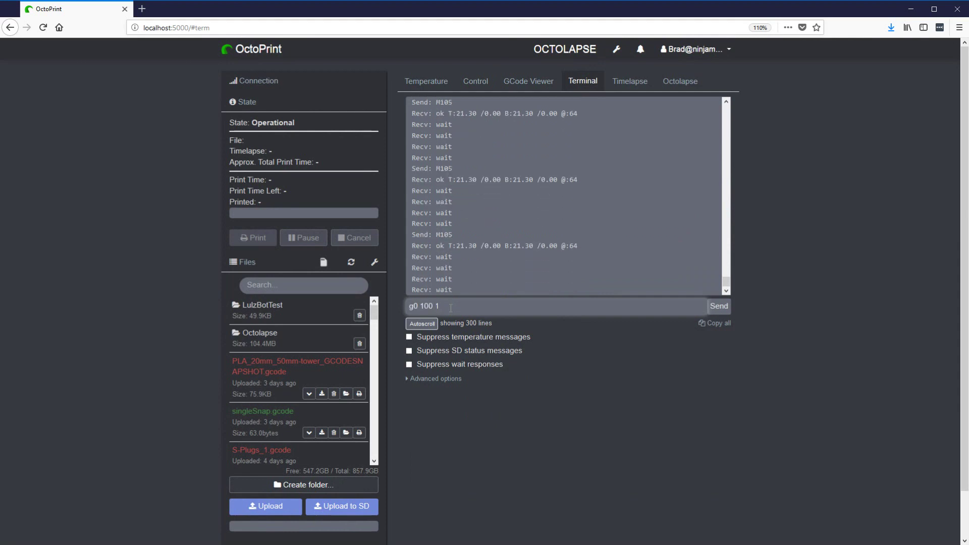
pyautogui.write('100 y100')
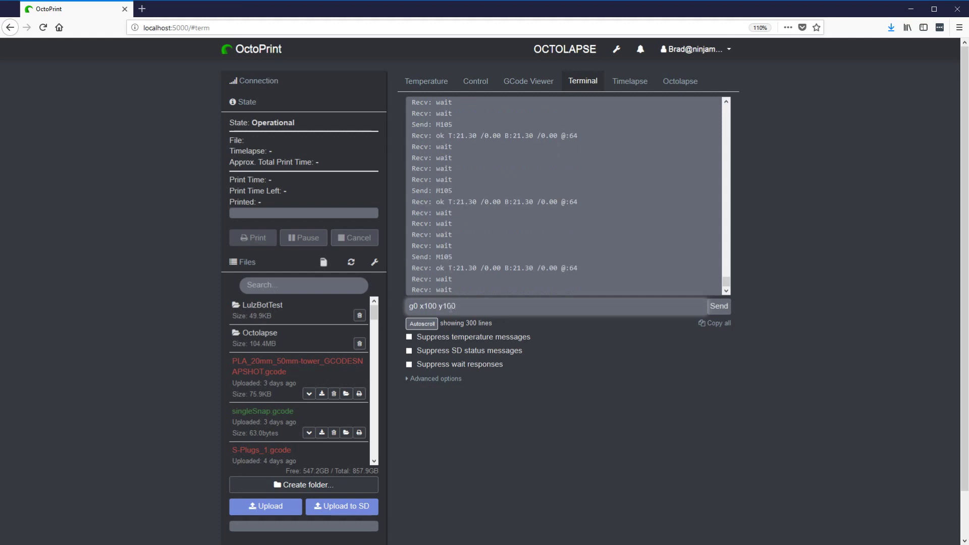
pyautogui.press('Return')
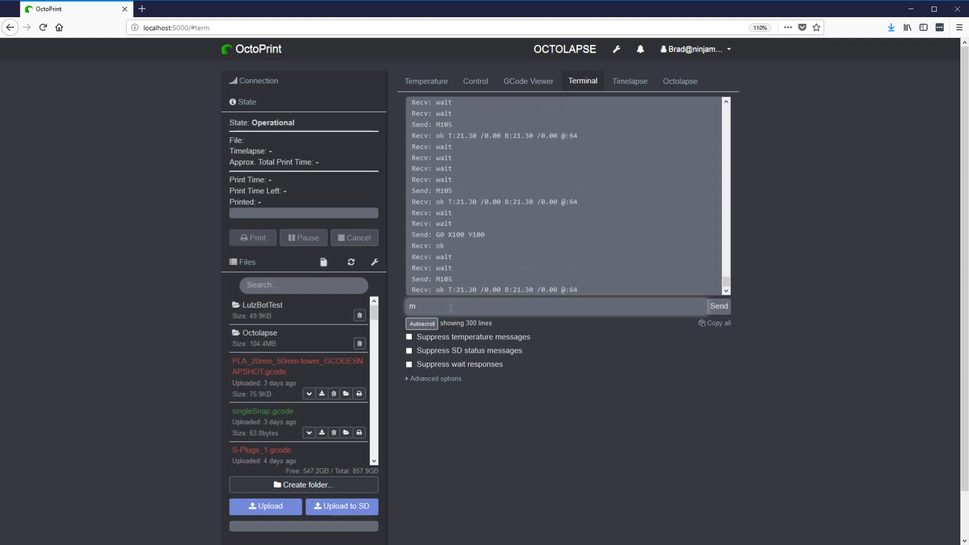
pyautogui.write('m114')
pyautogui.press('Return')
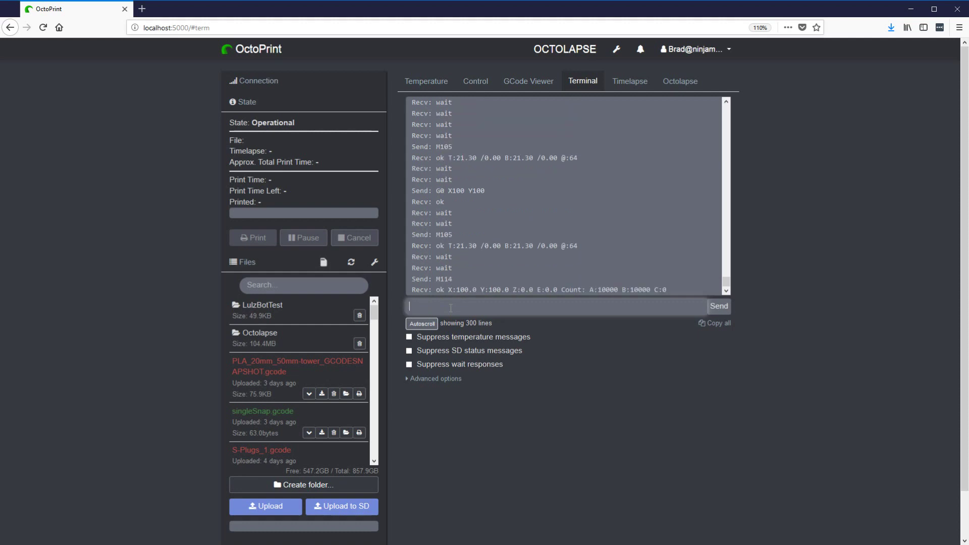
# Step: Suppress temperature messages, SD status messages and wait responses in the terminal output, and examine the coordinates in the M114 reply
pyautogui.click(410, 337)
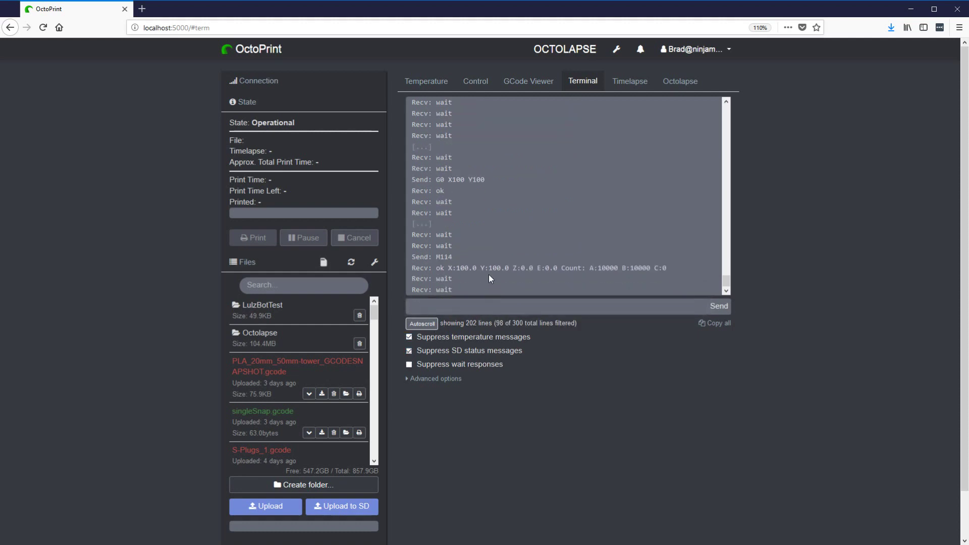
pyautogui.click(409, 351)
pyautogui.click(409, 365)
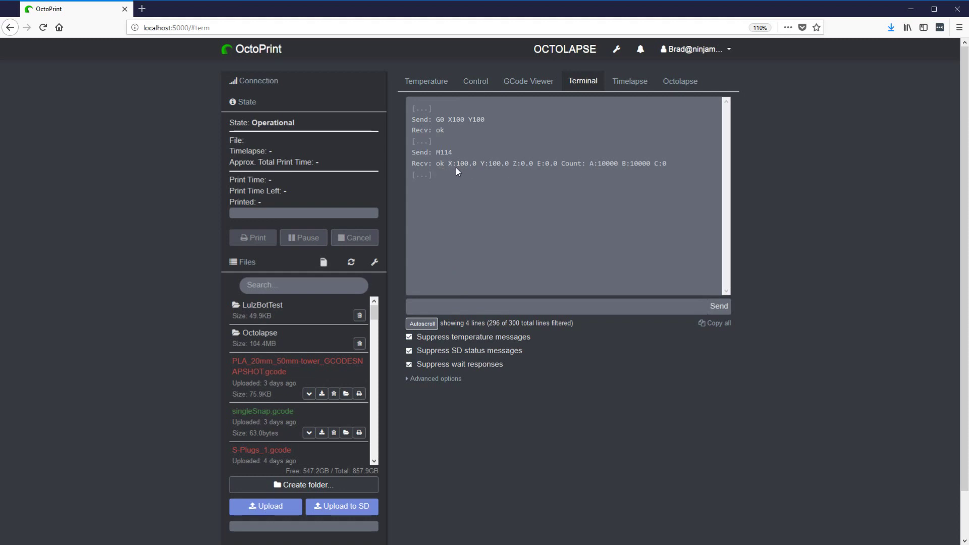
pyautogui.moveTo(448, 163); pyautogui.dragTo(512, 163)
pyautogui.moveTo(448, 163); pyautogui.dragTo(511, 165)
# Step: Start a new Octolapse printer profile to look at its print volume settings, and leave it without saving
pyautogui.click(560, 48)
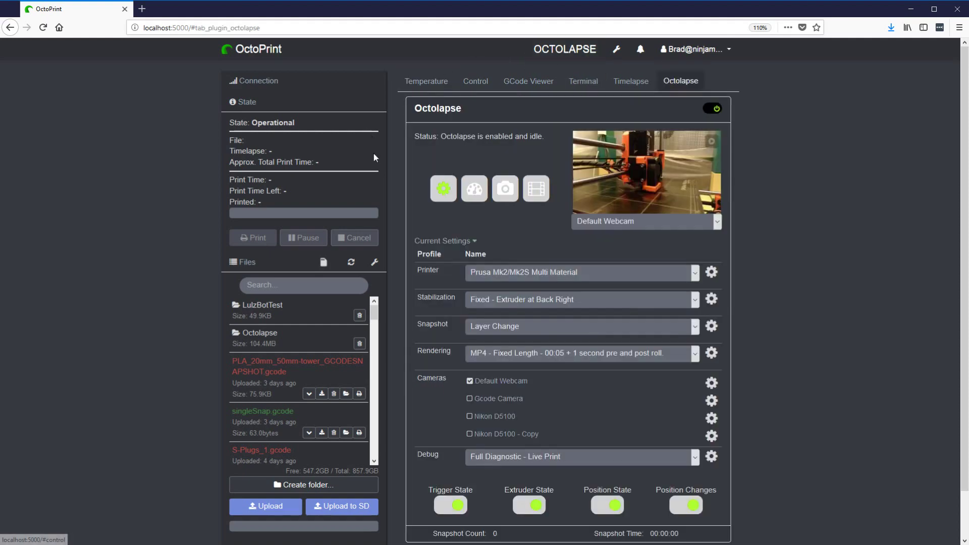
pyautogui.click(616, 49)
pyautogui.click(247, 453)
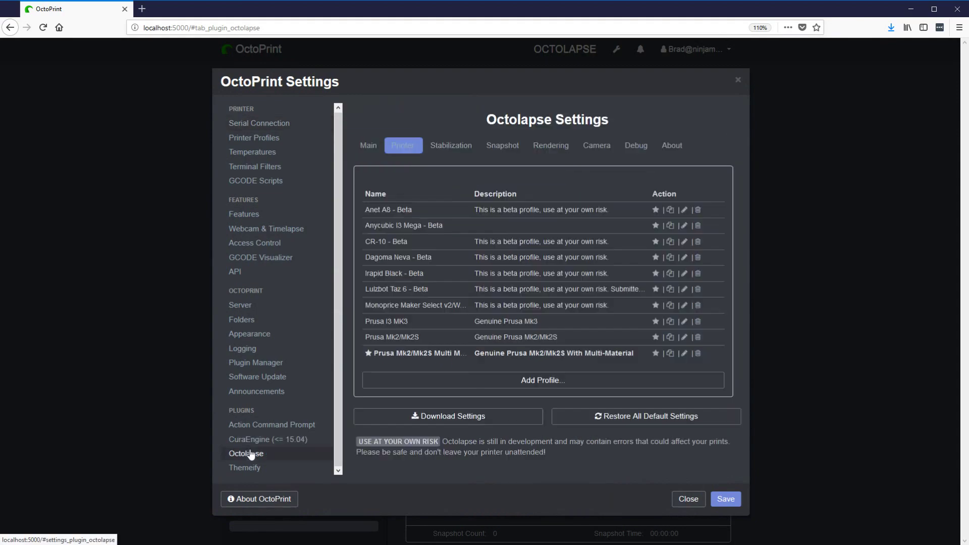
pyautogui.click(631, 384)
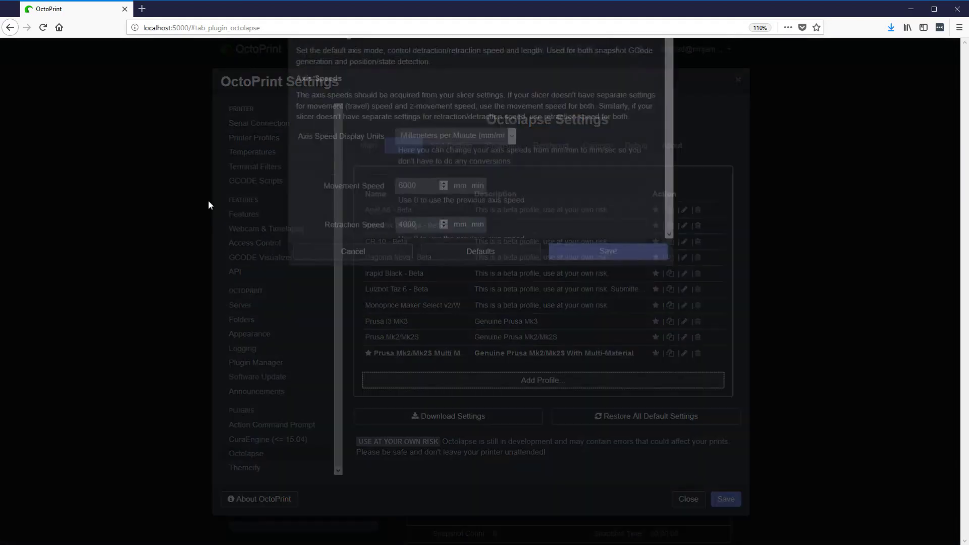
pyautogui.scroll(-15, 454, 229)
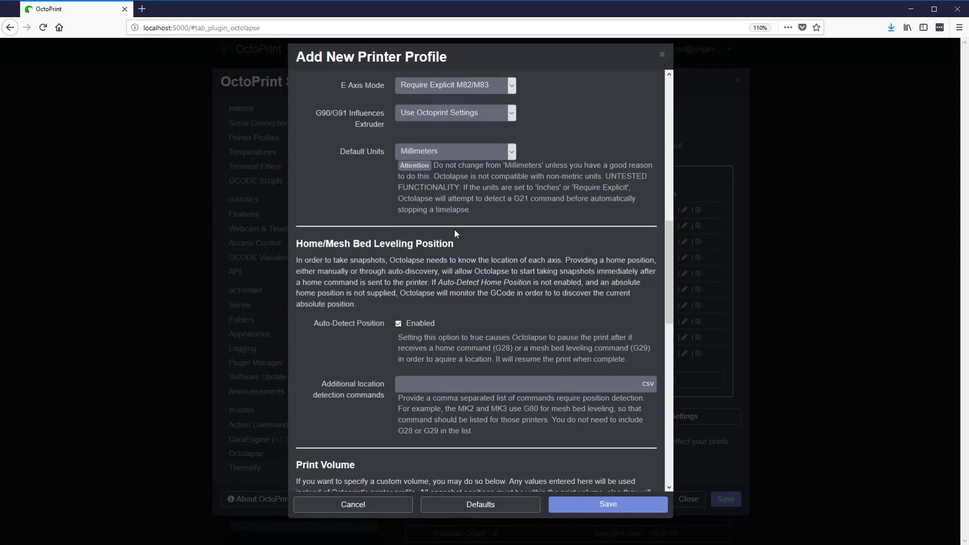
pyautogui.scroll(-3, 454, 229)
pyautogui.scroll(3, 453, 242)
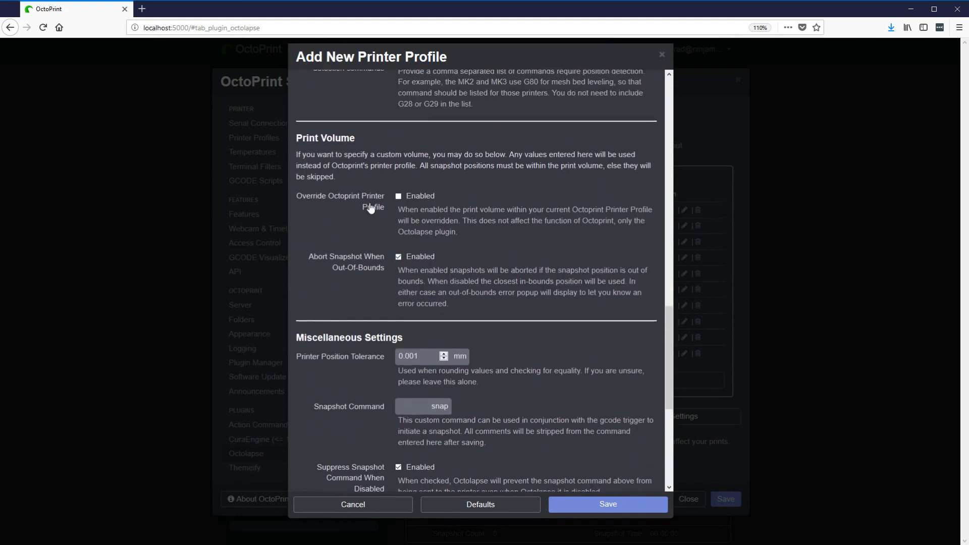
pyautogui.click(226, 171)
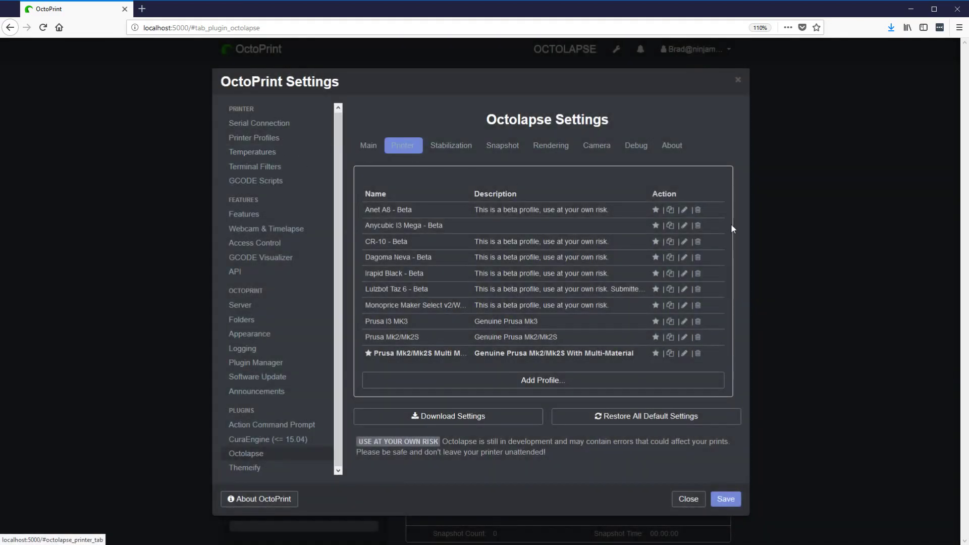
# Step: Open the Octolapse profile Prusa Mk2/Mk2S Multi Material, check its Override Octoprint Printer Profile option, and leave it without saving
pyautogui.click(684, 353)
pyautogui.scroll(-15, 456, 254)
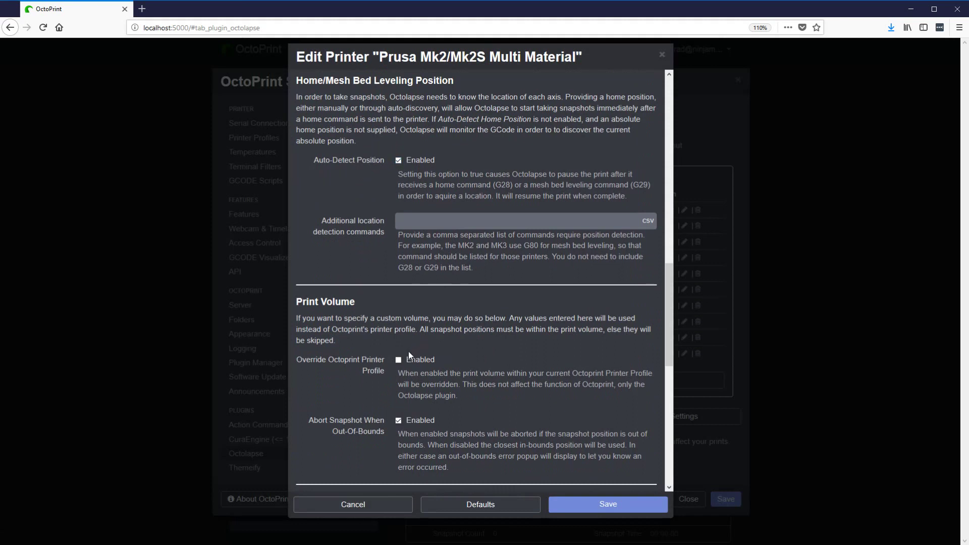
pyautogui.moveTo(302, 360); pyautogui.dragTo(402, 374)
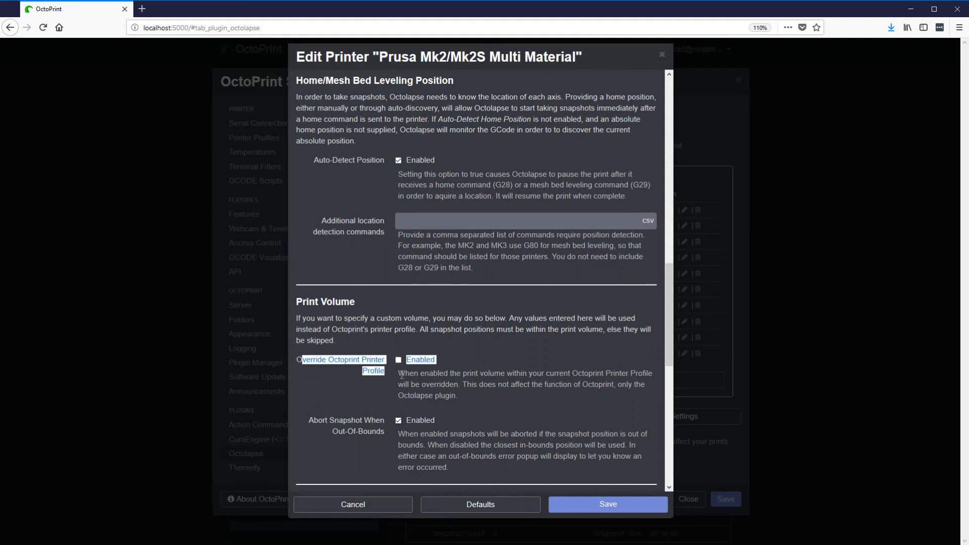
pyautogui.click(385, 375)
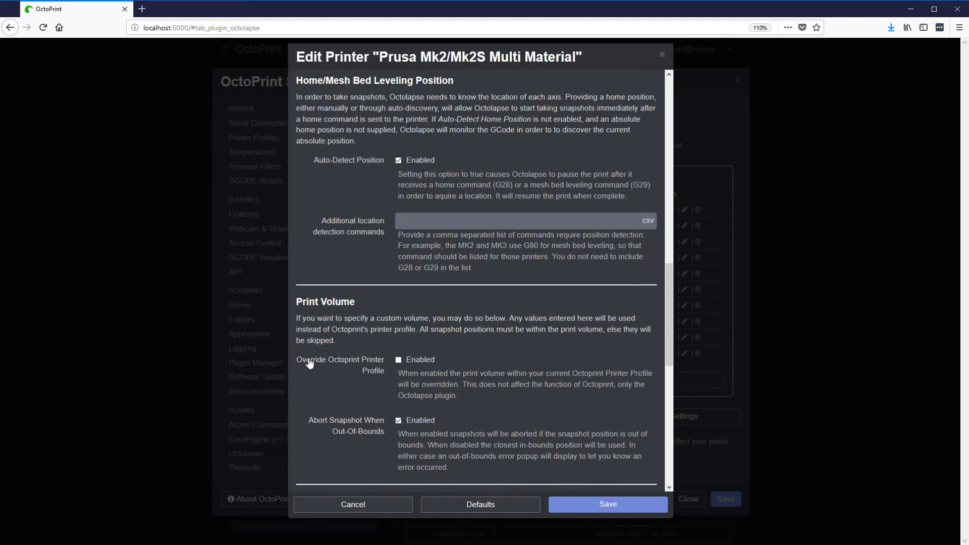
pyautogui.click(221, 273)
# Step: Enable a custom bounding box with a minimum Y coordinate of -3 in OctoPrint's Default test printer profile, and confirm it
pyautogui.click(258, 137)
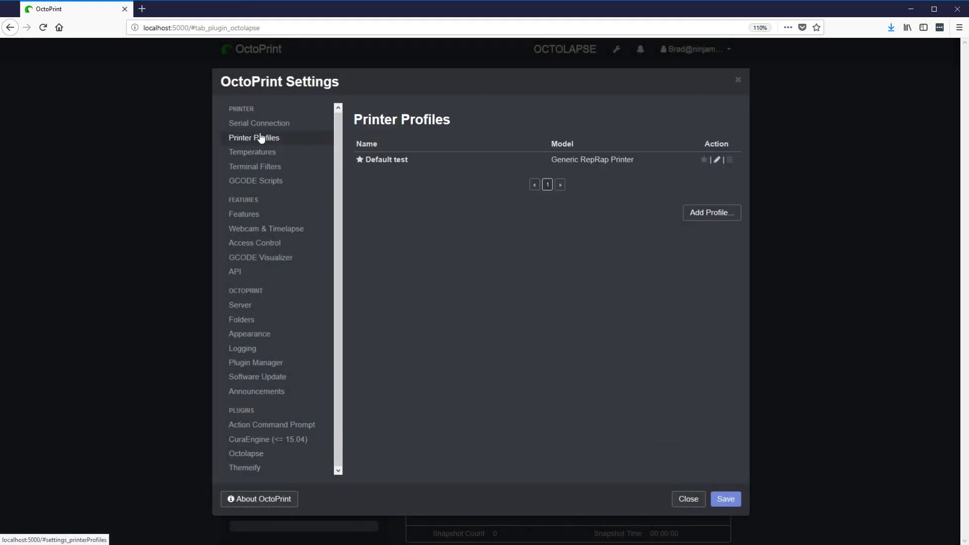
pyautogui.click(716, 160)
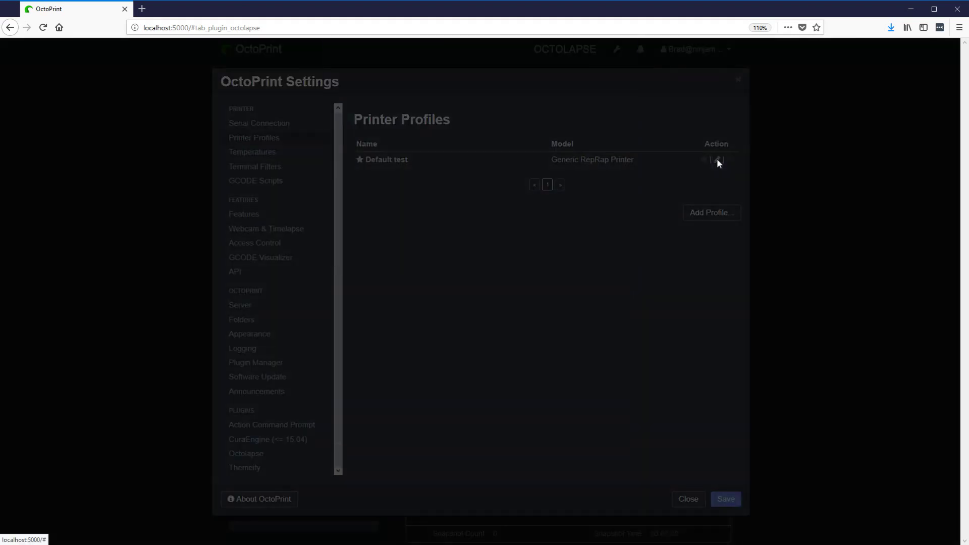
pyautogui.click(400, 118)
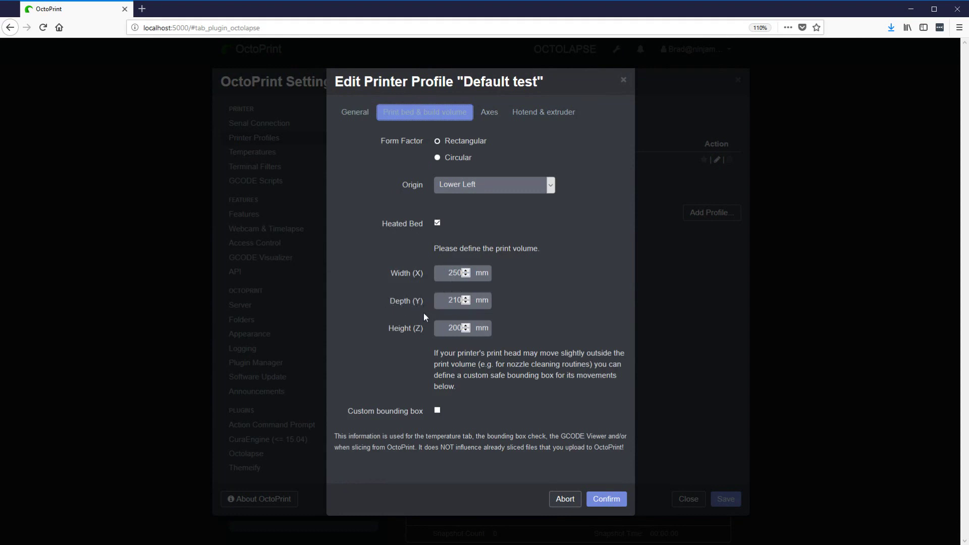
pyautogui.click(437, 411)
pyautogui.scroll(-3, 541, 393)
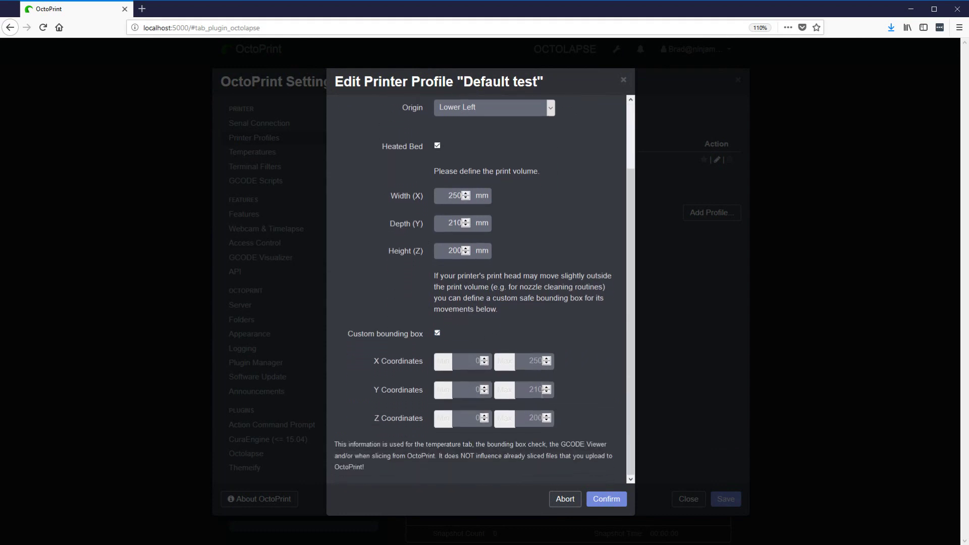
pyautogui.click(454, 392)
pyautogui.write('-3')
pyautogui.click(596, 500)
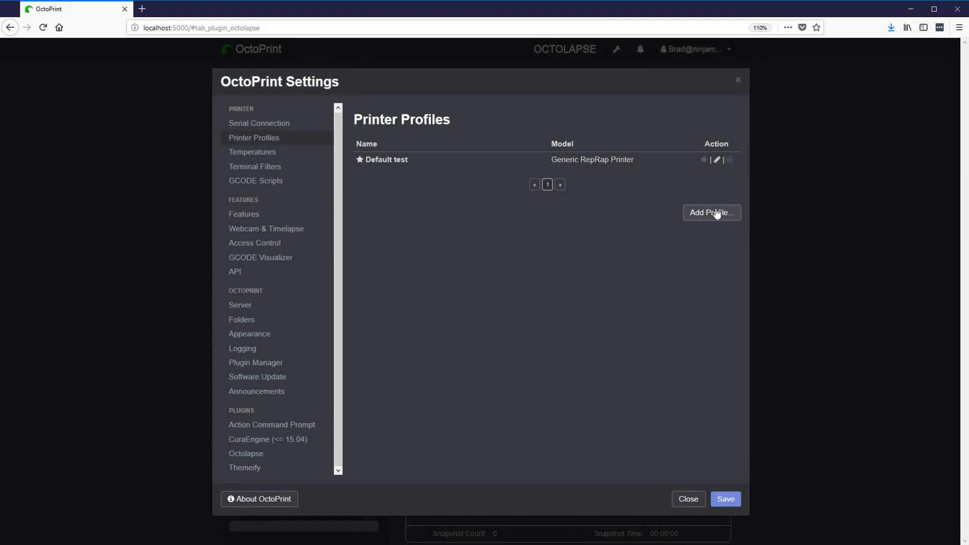
pyautogui.click(770, 190)
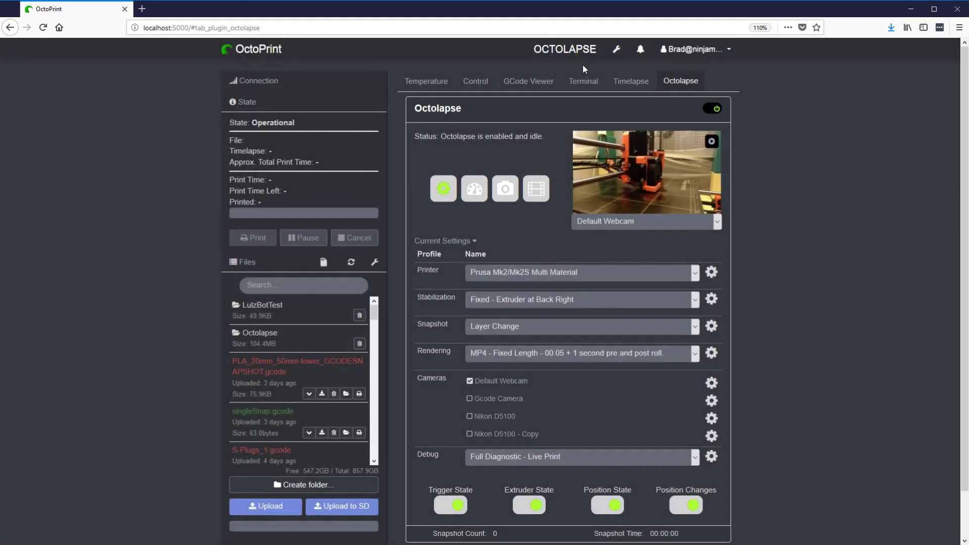
# Step: Start a new Octolapse printer profile and disable Abort Snapshot When Out-Of-Bounds in its print volume settings
pyautogui.click(616, 49)
pyautogui.click(298, 452)
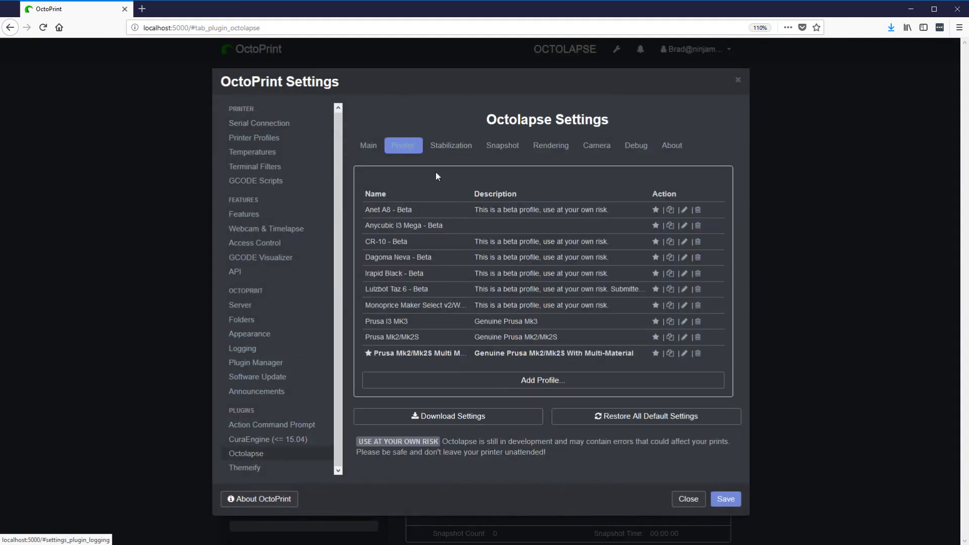
pyautogui.click(562, 380)
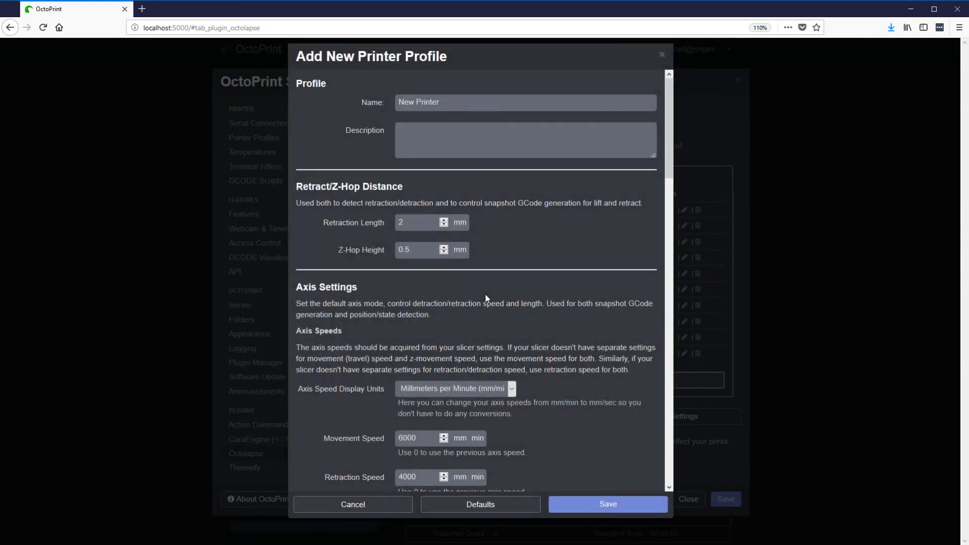
pyautogui.scroll(-15, 485, 294)
pyautogui.scroll(-6, 485, 294)
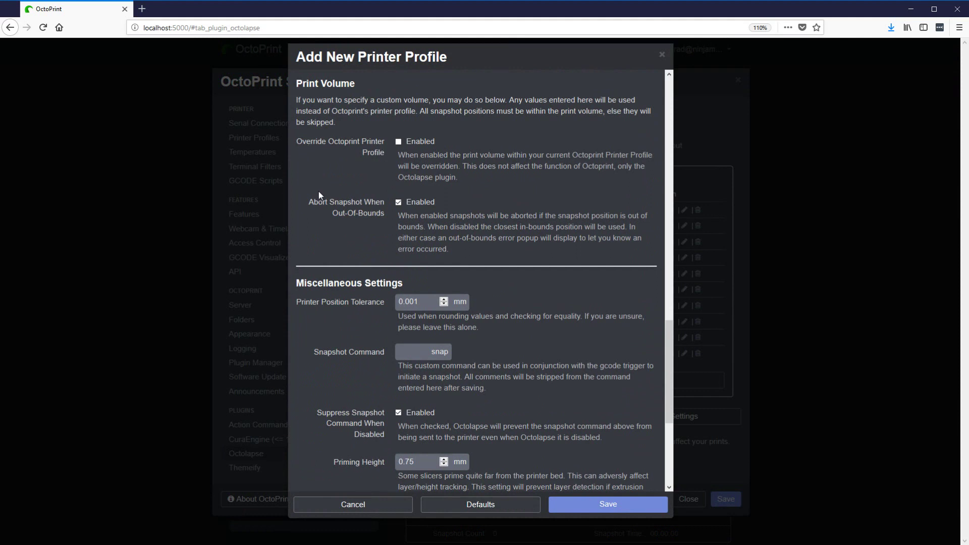
pyautogui.moveTo(313, 201); pyautogui.dragTo(384, 219)
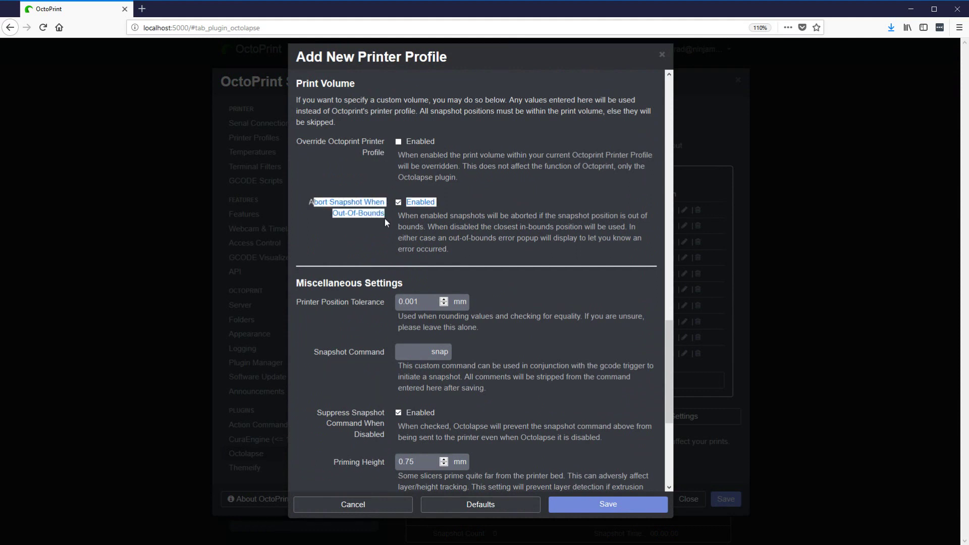
pyautogui.click(348, 216)
pyautogui.moveTo(308, 202); pyautogui.dragTo(382, 216)
pyautogui.click(398, 202)
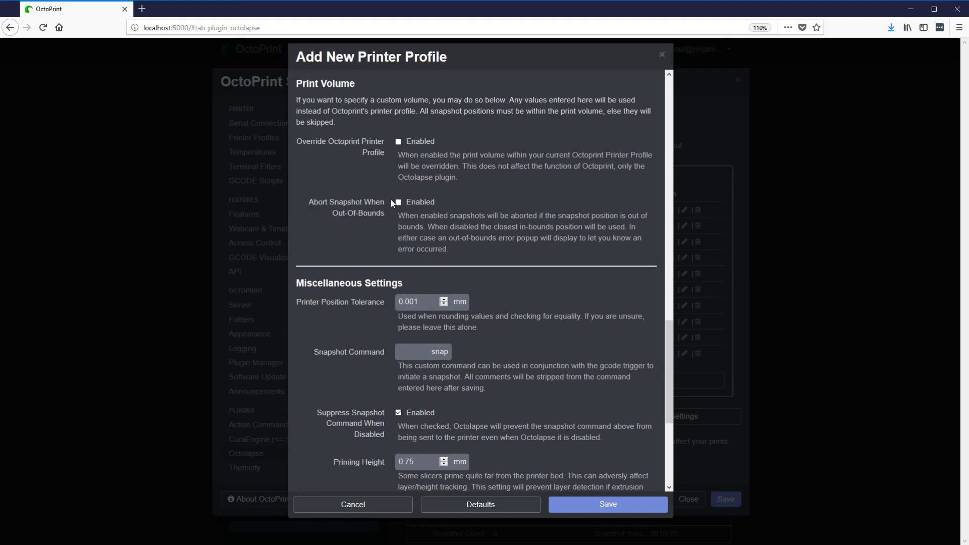
# Step: Enable Abort Snapshot When Out-Of-Bounds in the new printer profile and go to its Miscellaneous Settings
pyautogui.click(399, 203)
pyautogui.scroll(-2, 447, 240)
pyautogui.scroll(-5, 447, 240)
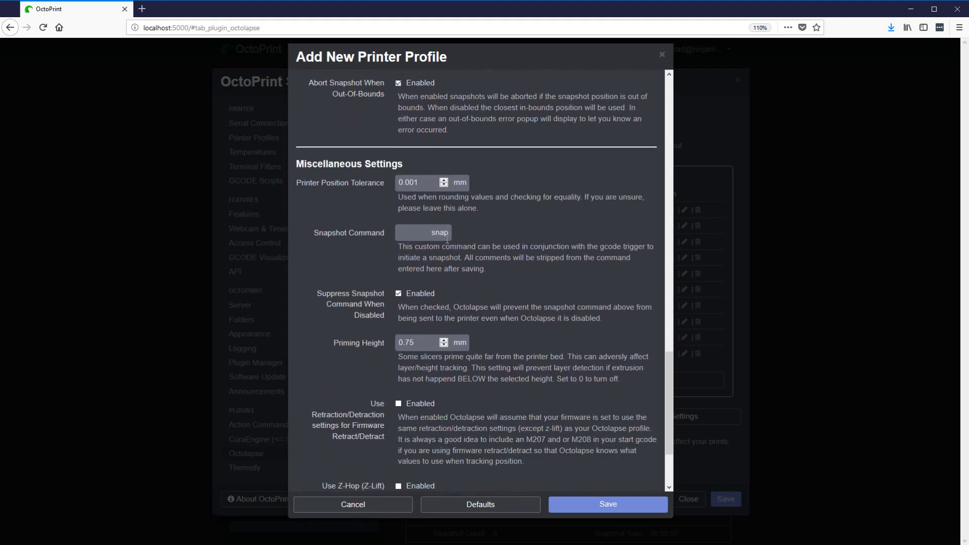
pyautogui.moveTo(296, 120); pyautogui.dragTo(404, 120)
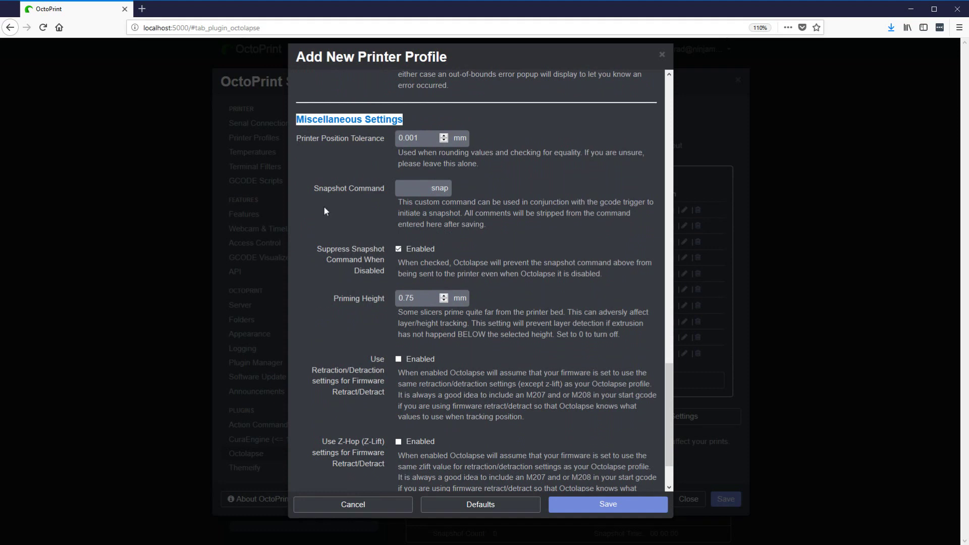
# Step: Try a Priming Height of 0.15 mm in the new profile's Miscellaneous Settings
pyautogui.moveTo(334, 303); pyautogui.dragTo(382, 306)
pyautogui.click(354, 305)
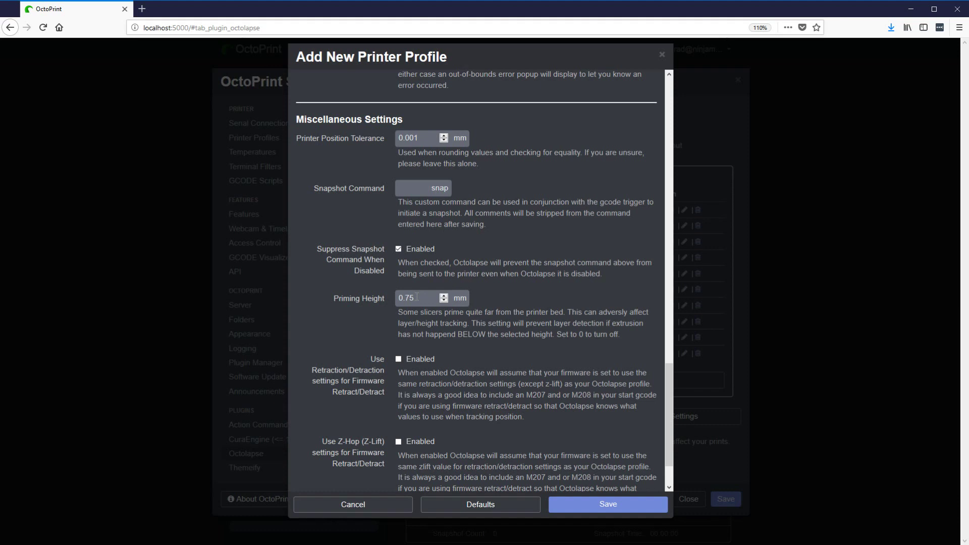
pyautogui.moveTo(417, 297); pyautogui.dragTo(379, 294)
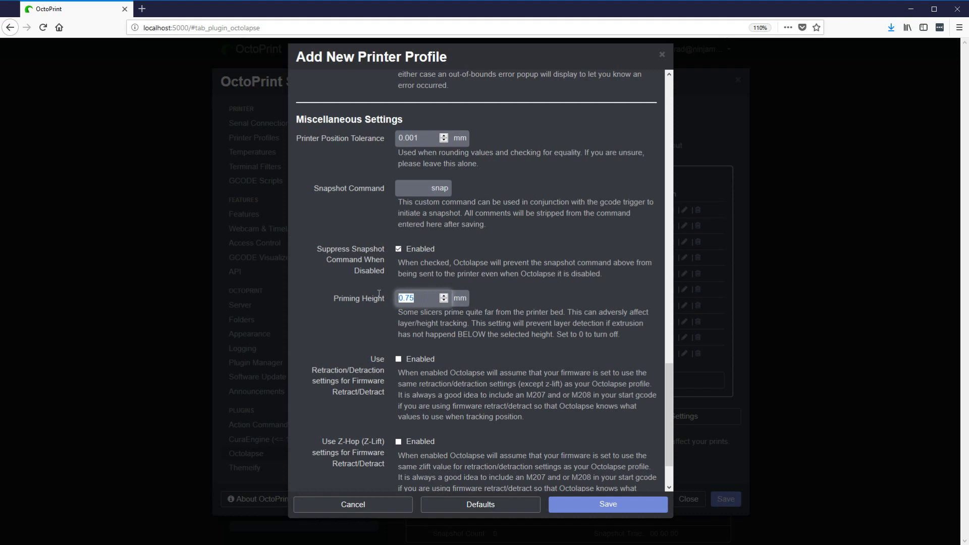
pyautogui.click(336, 303)
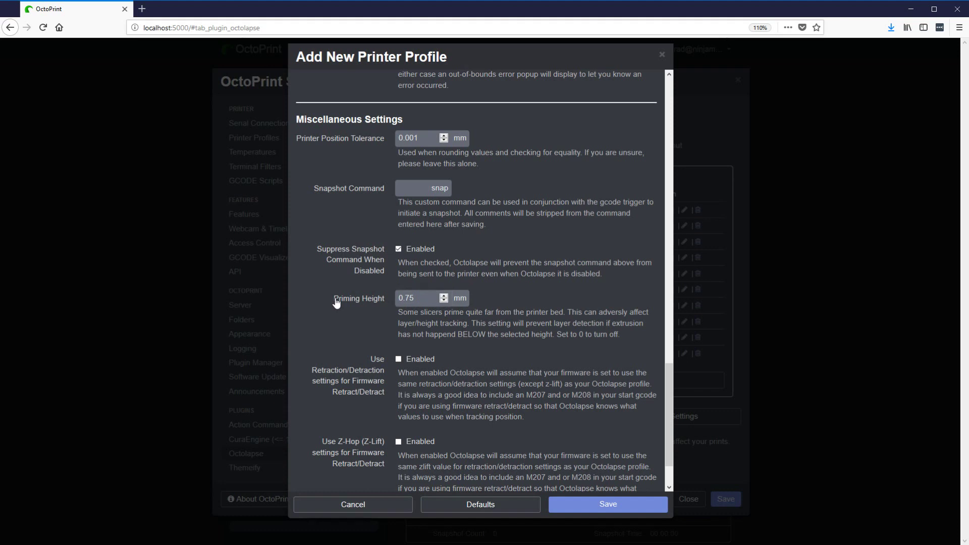
pyautogui.click(419, 297)
pyautogui.doubleClick(408, 298)
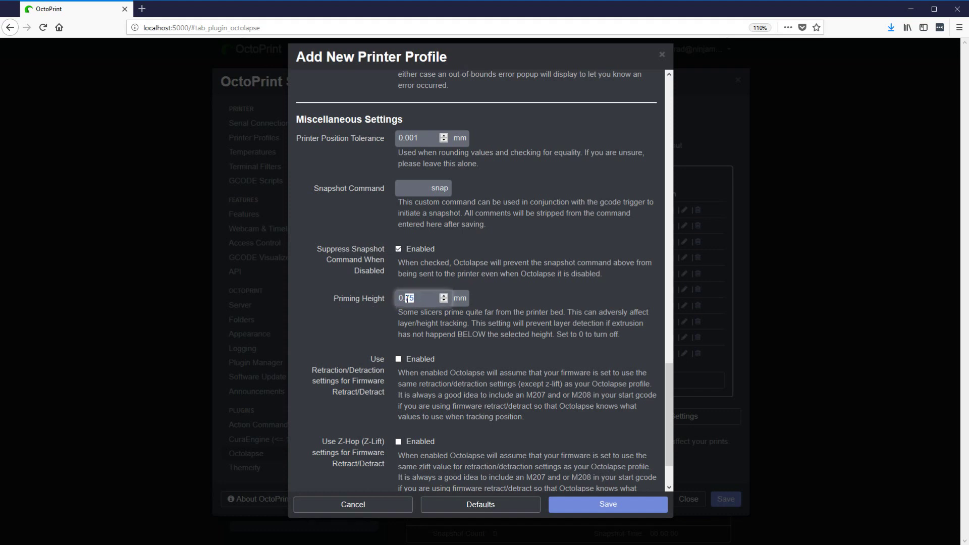
pyautogui.click(406, 298)
pyautogui.click(358, 299)
pyautogui.write('15')
pyautogui.doubleClick(402, 297)
pyautogui.click(402, 298)
pyautogui.moveTo(408, 298); pyautogui.dragTo(395, 297)
pyautogui.moveTo(410, 298); pyautogui.dragTo(395, 298)
pyautogui.click(410, 299)
pyautogui.write('0')
pyautogui.press('BackSpace')
pyautogui.press('Home')
pyautogui.write('0')
# Step: Try Priming Heights of 0.3 mm and 0.2 mm, and return the value to 0.75 mm
pyautogui.moveTo(414, 299); pyautogui.dragTo(403, 299)
pyautogui.press('BackSpace')
pyautogui.write('3')
pyautogui.moveTo(410, 299); pyautogui.dragTo(394, 299)
pyautogui.click(411, 299)
pyautogui.press('BackSpace')
pyautogui.write('2')
pyautogui.moveTo(410, 297); pyautogui.dragTo(399, 298)
pyautogui.click(411, 301)
pyautogui.press('BackSpace')
pyautogui.write('75')
pyautogui.moveTo(420, 299); pyautogui.dragTo(393, 299)
# Step: Review the Printer Position Tolerance and Snapshot Command fields in the profile's Miscellaneous Settings
pyautogui.scroll(4, 369, 318)
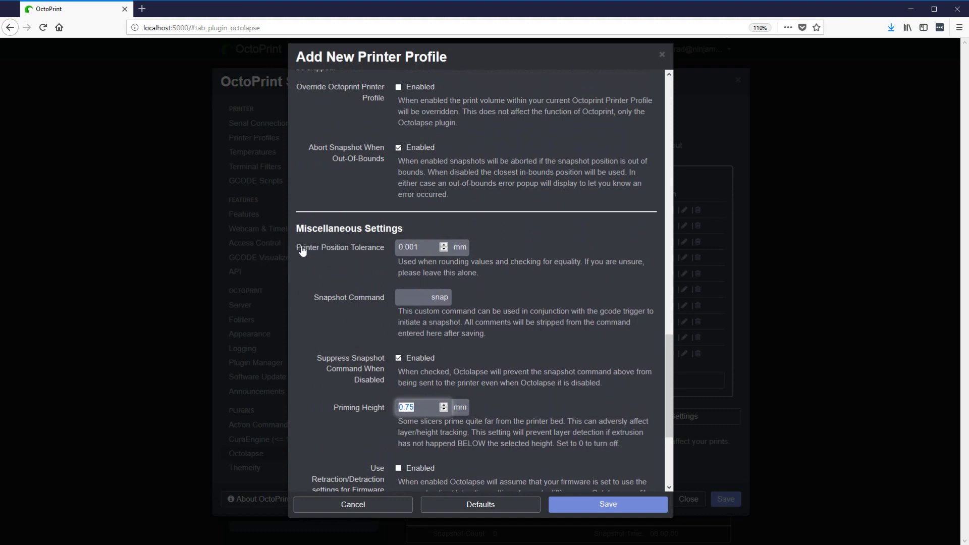
pyautogui.moveTo(297, 248); pyautogui.dragTo(385, 246)
pyautogui.click(415, 246)
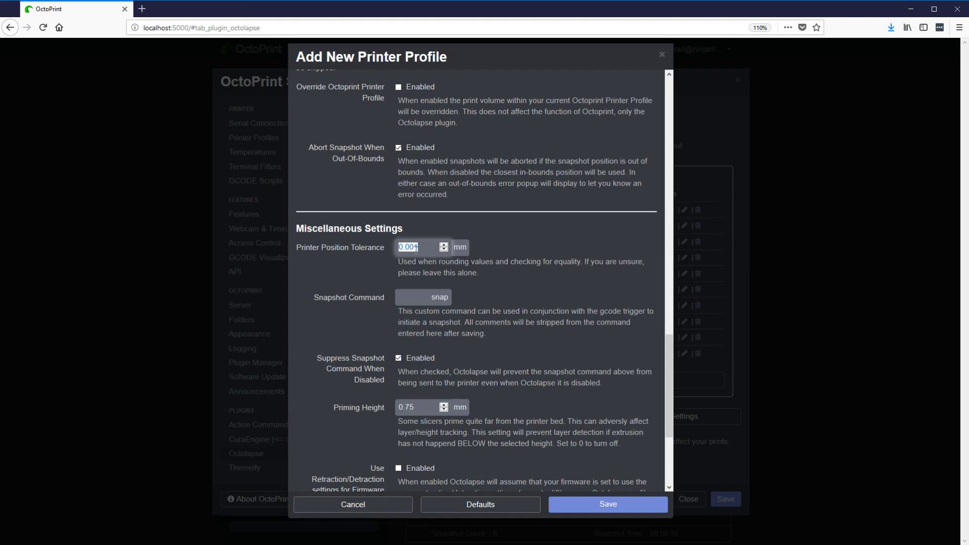
pyautogui.moveTo(419, 247); pyautogui.dragTo(398, 246)
pyautogui.click(423, 249)
pyautogui.moveTo(422, 247); pyautogui.dragTo(398, 246)
pyautogui.click(422, 246)
pyautogui.click(491, 298)
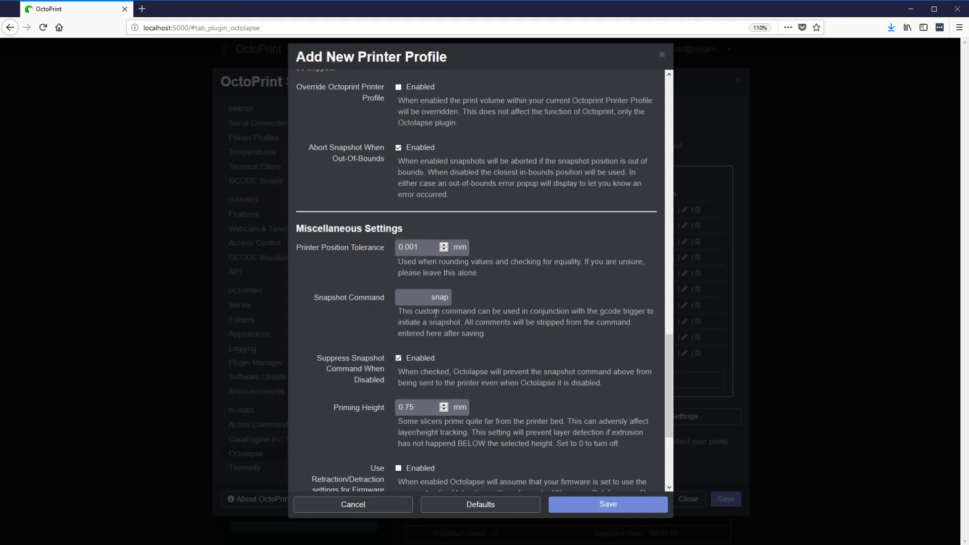
pyautogui.moveTo(313, 297); pyautogui.dragTo(385, 305)
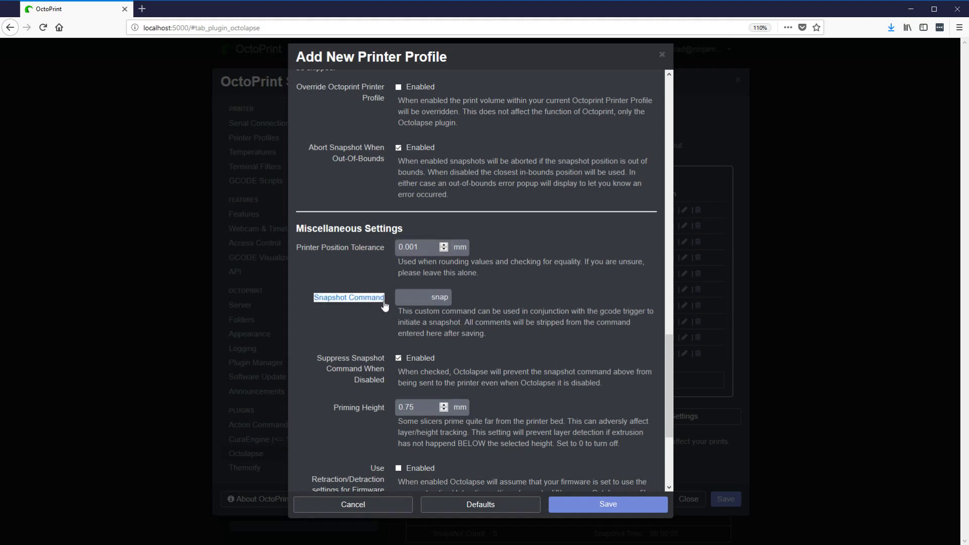
pyautogui.doubleClick(434, 298)
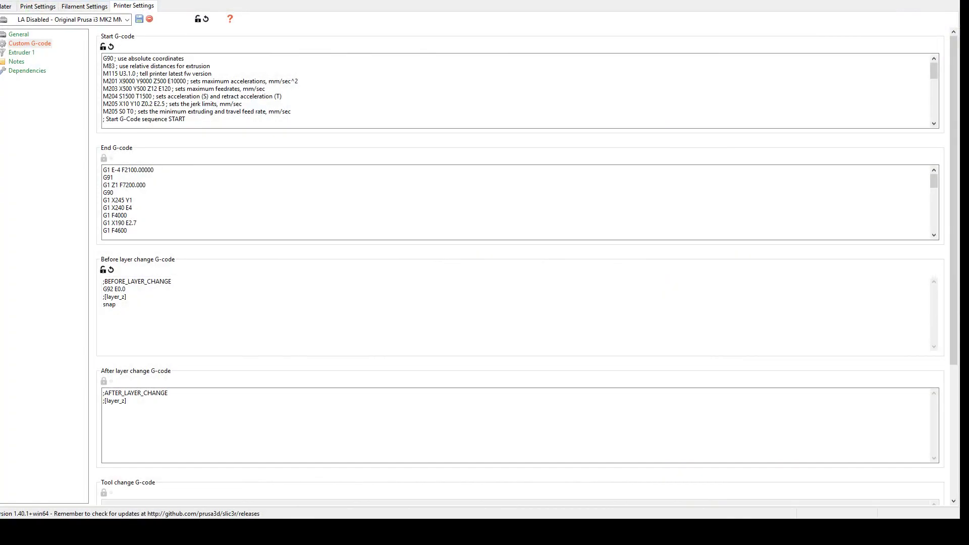
# Step: Switch to Slic3r, and cut and re-paste the snap command on its own line in the Before layer change G-code
pyautogui.moveTo(116, 305); pyautogui.dragTo(97, 306)
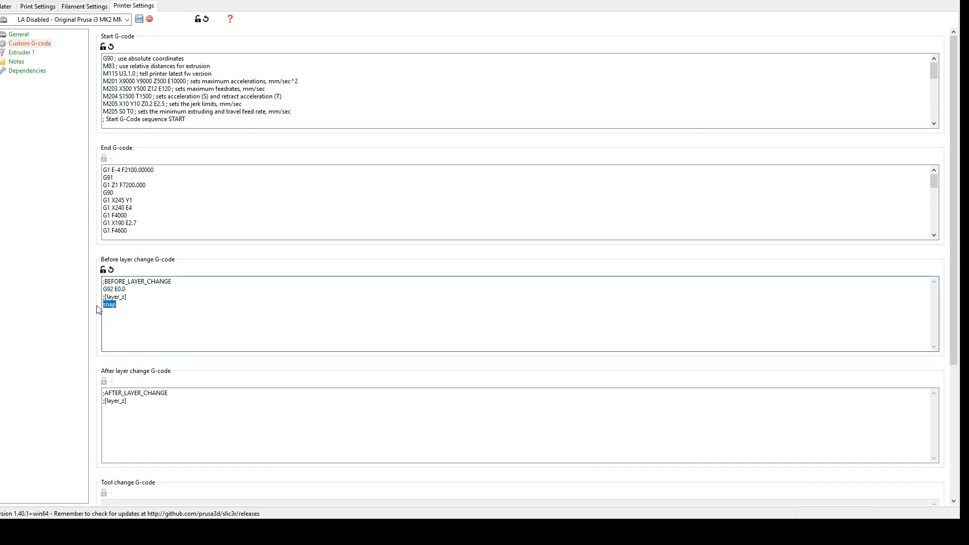
pyautogui.hotkey('ctrl', 'x')
pyautogui.hotkey('ctrl', 'v')
pyautogui.press('Return')
pyautogui.press('Up')
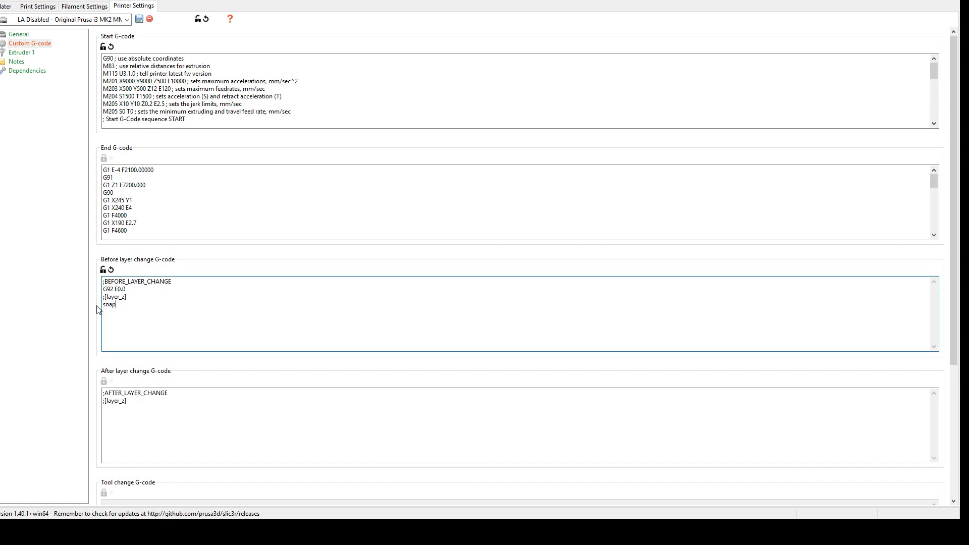
pyautogui.moveTo(117, 305); pyautogui.dragTo(105, 307)
pyautogui.click(106, 306)
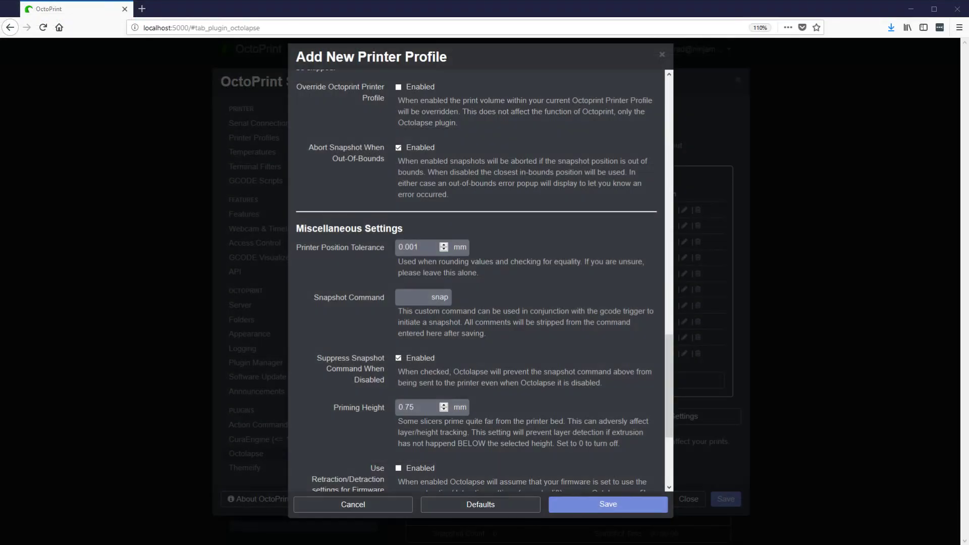
# Step: Switch back to OctoPrint and review the Suppress Snapshot Command When Disabled option alongside the snapshot command
pyautogui.moveTo(317, 356); pyautogui.dragTo(386, 380)
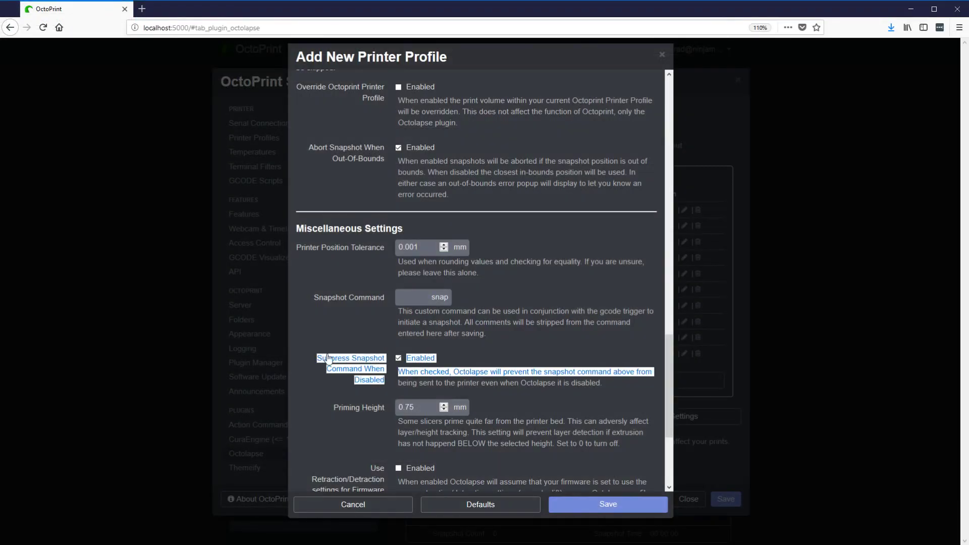
pyautogui.click(410, 383)
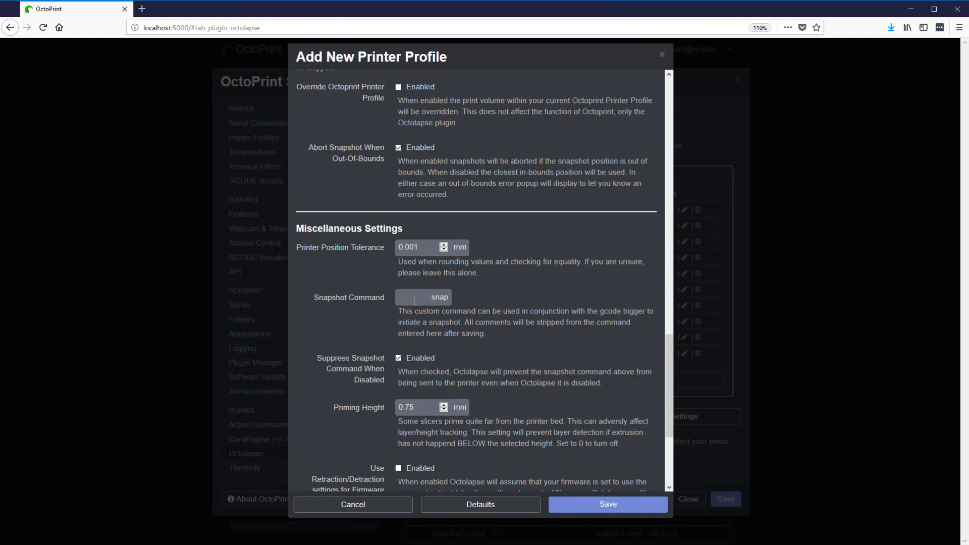
pyautogui.moveTo(414, 300); pyautogui.dragTo(450, 298)
pyautogui.click(319, 359)
pyautogui.moveTo(391, 384); pyautogui.dragTo(474, 378)
pyautogui.click(474, 378)
# Step: Enable the Retraction/Detraction and the Z-Hop (Z-Lift) settings for Firmware Retract/Detract, after reading their M207 and M208 notes
pyautogui.scroll(-1, 480, 387)
pyautogui.scroll(-3, 481, 386)
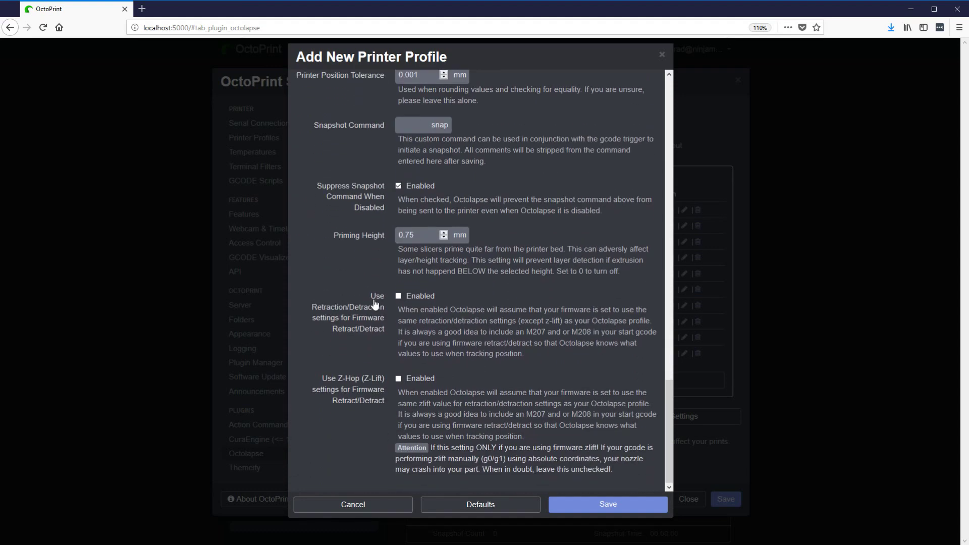
pyautogui.moveTo(372, 299); pyautogui.dragTo(620, 469)
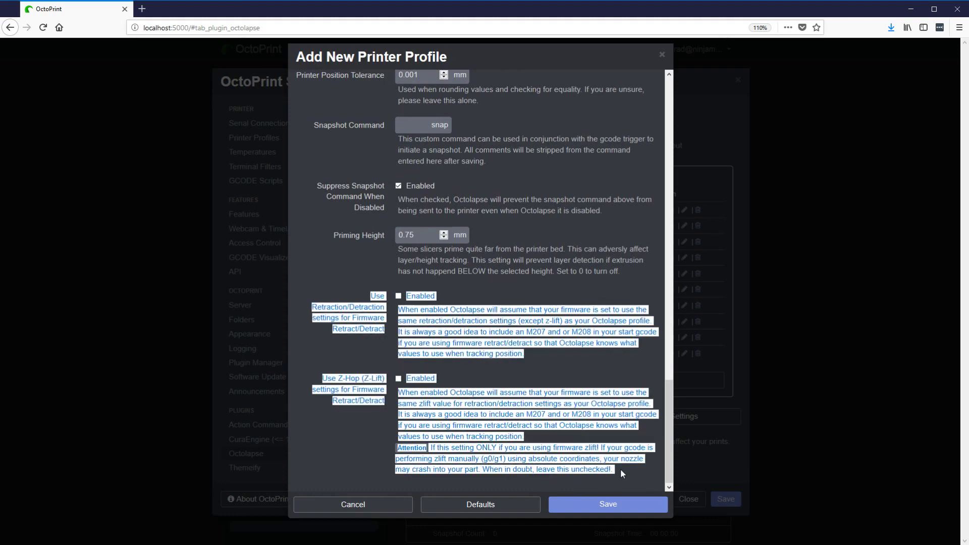
pyautogui.click(322, 351)
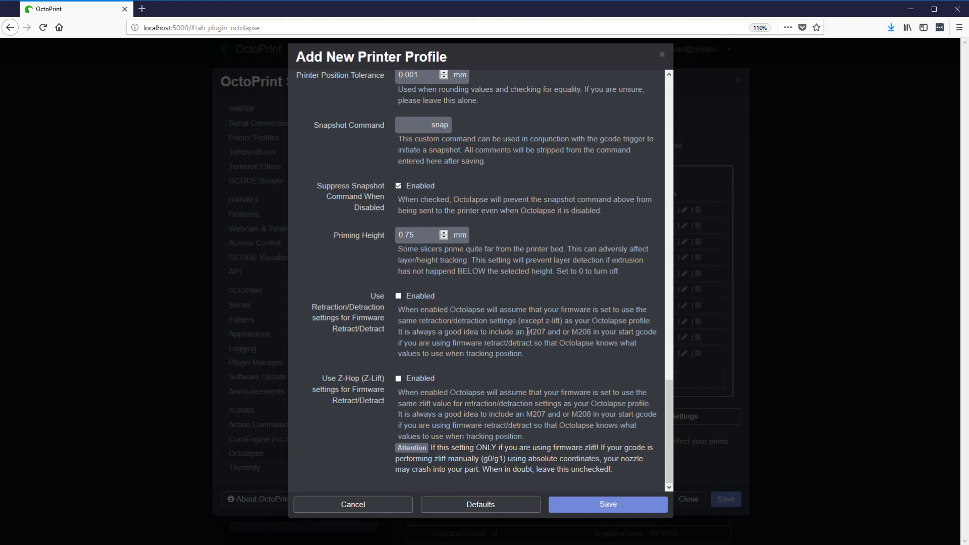
pyautogui.moveTo(525, 332); pyautogui.dragTo(592, 332)
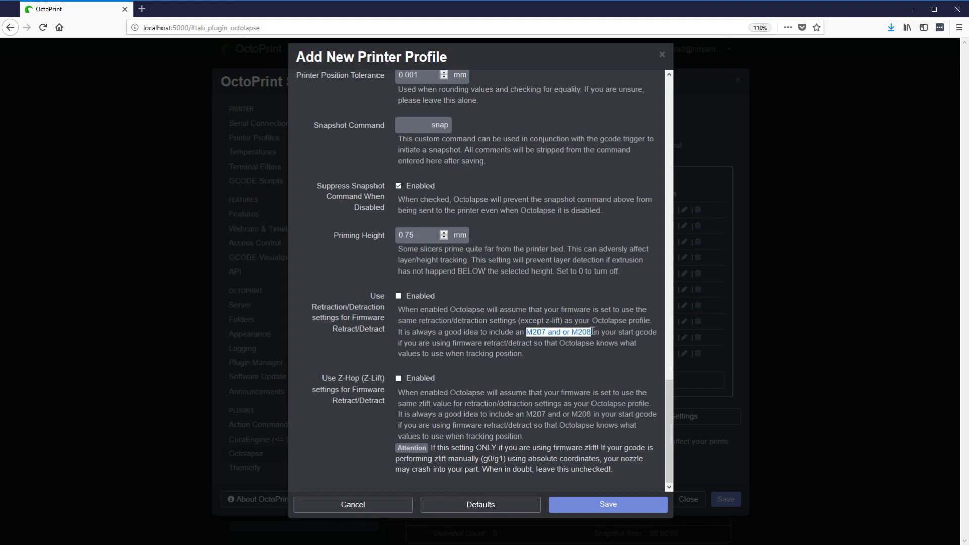
pyautogui.click(526, 332)
pyautogui.moveTo(527, 332); pyautogui.dragTo(595, 329)
pyautogui.click(398, 296)
pyautogui.click(399, 379)
pyautogui.moveTo(313, 308); pyautogui.dragTo(386, 314)
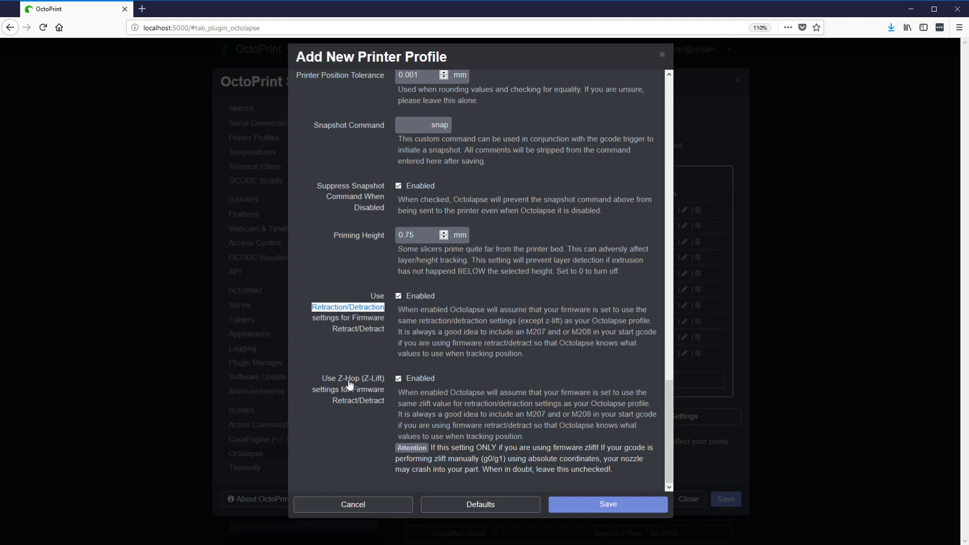
pyautogui.moveTo(322, 379); pyautogui.dragTo(391, 379)
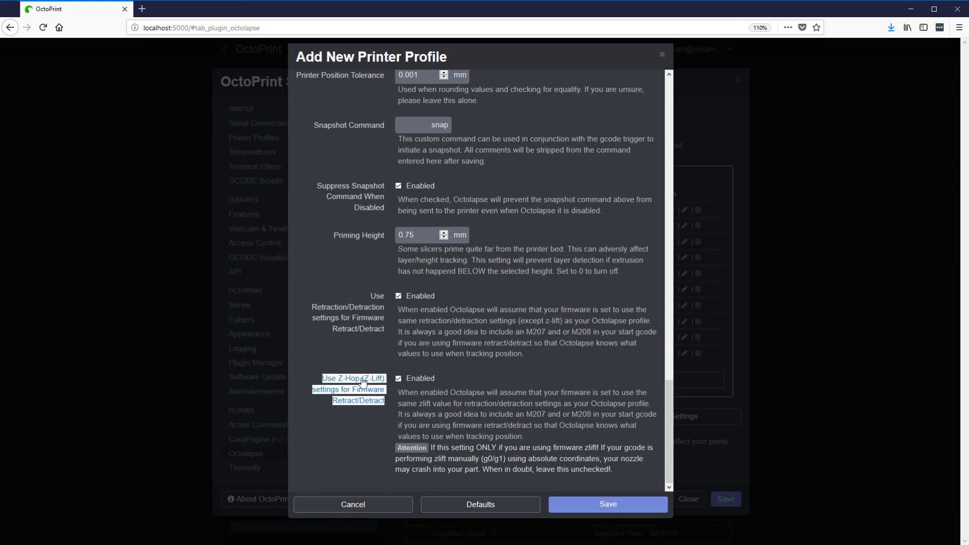
pyautogui.click(365, 356)
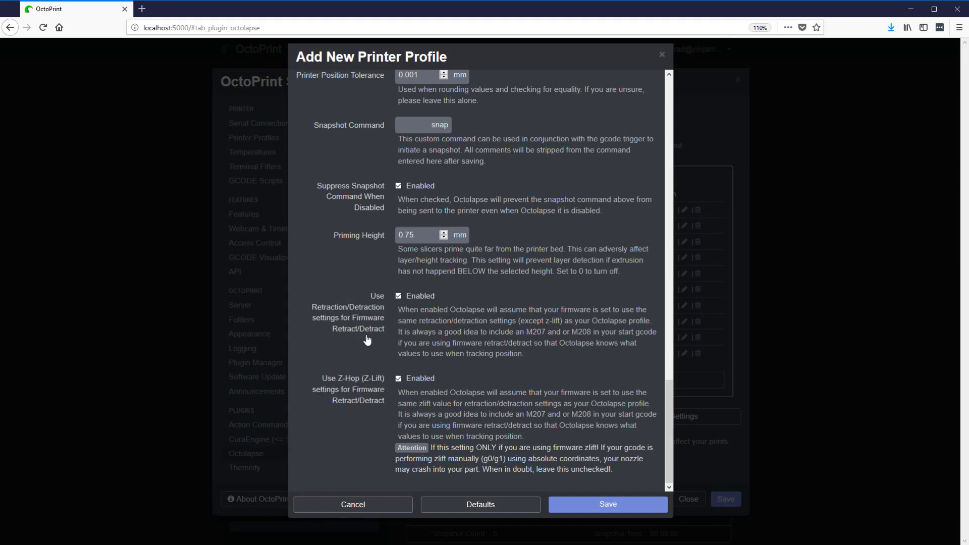
# Step: Review the profile's Retraction Length and Z-Hop Height, and the M207/M208 note for firmware retraction
pyautogui.scroll(20, 374, 316)
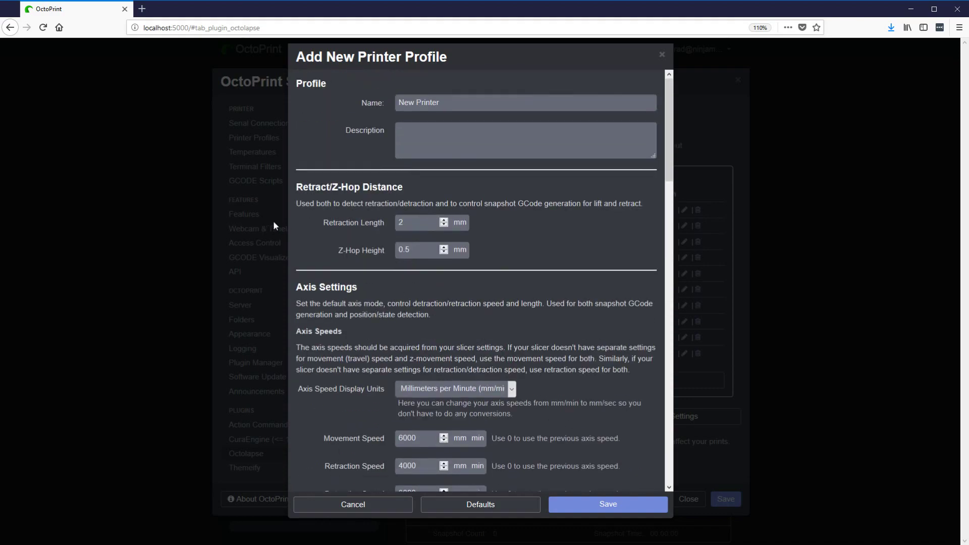
pyautogui.tripleClick(325, 224)
pyautogui.scroll(-20, 402, 323)
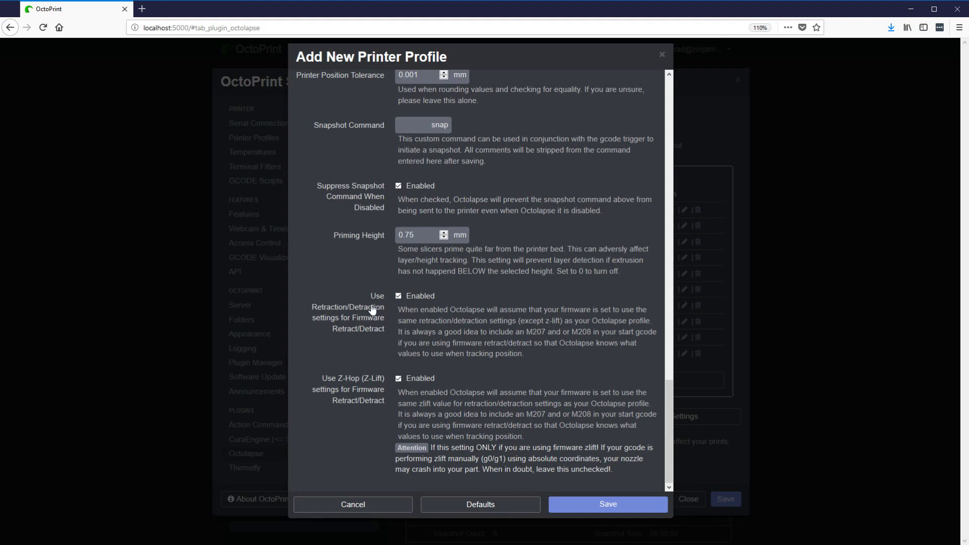
pyautogui.moveTo(526, 333); pyautogui.dragTo(592, 333)
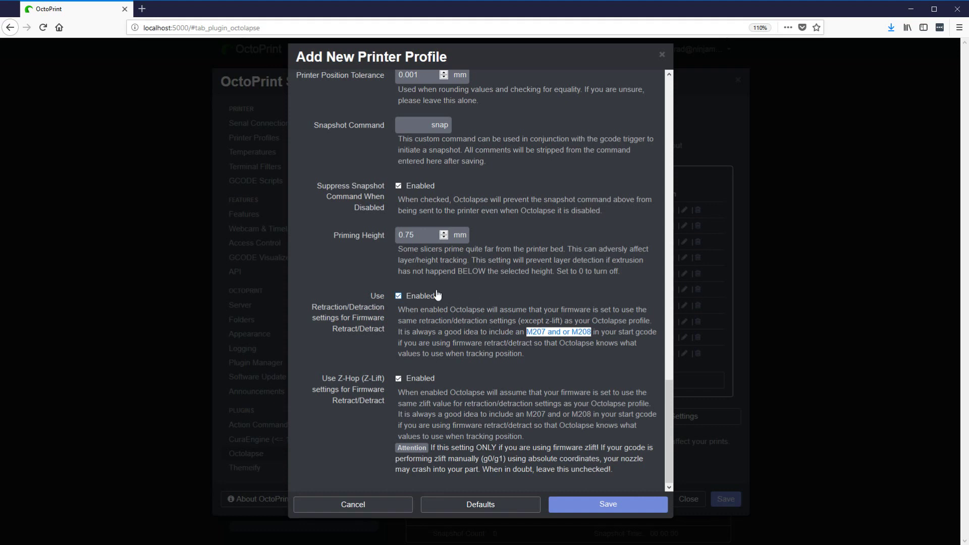
# Step: Disable both firmware retract/detract options and leave the new printer profile without saving
pyautogui.click(399, 296)
pyautogui.click(419, 378)
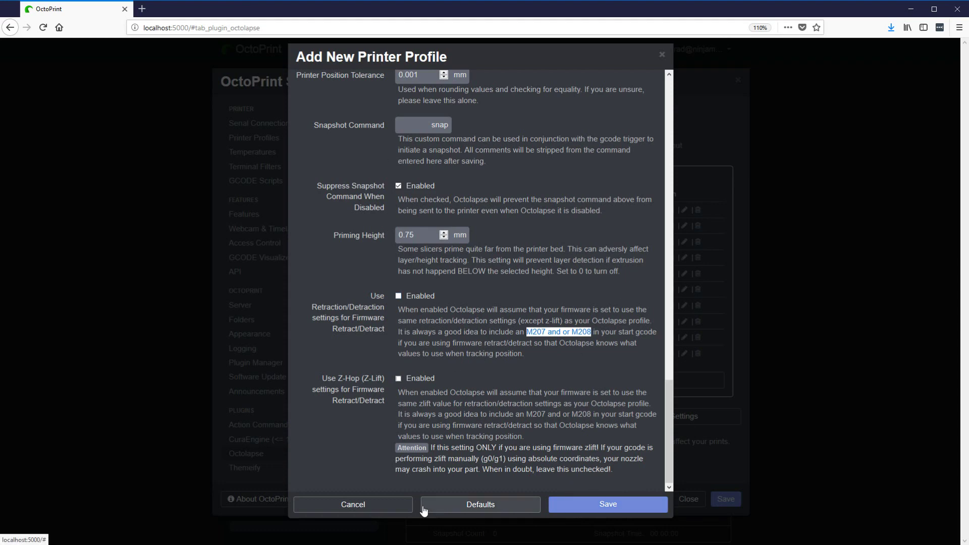
pyautogui.click(951, 401)
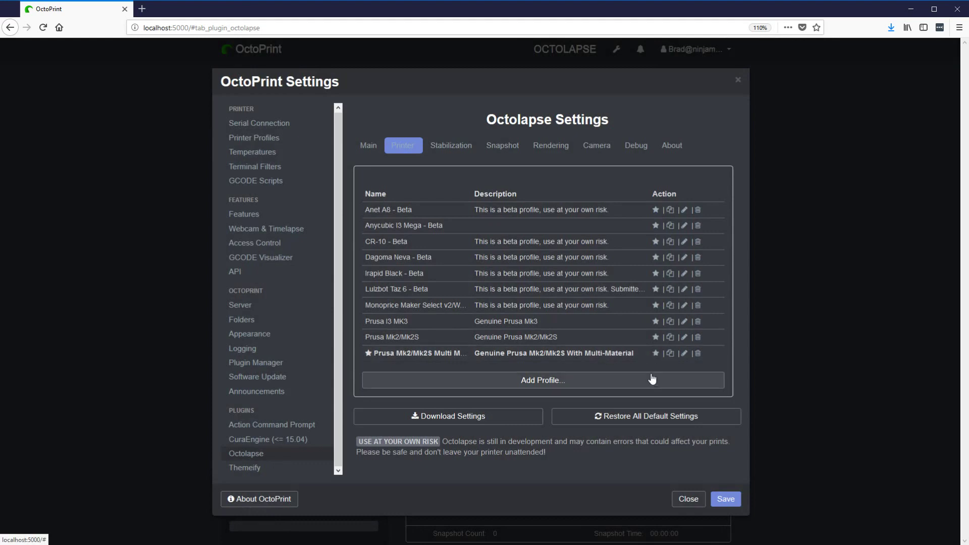
# Step: Make Prusa Mk2/Mk2S the current printer profile, switch back to Prusa Mk2/Mk2S Multi Material, and close the OctoPrint settings
pyautogui.click(655, 337)
pyautogui.click(656, 352)
pyautogui.click(777, 296)
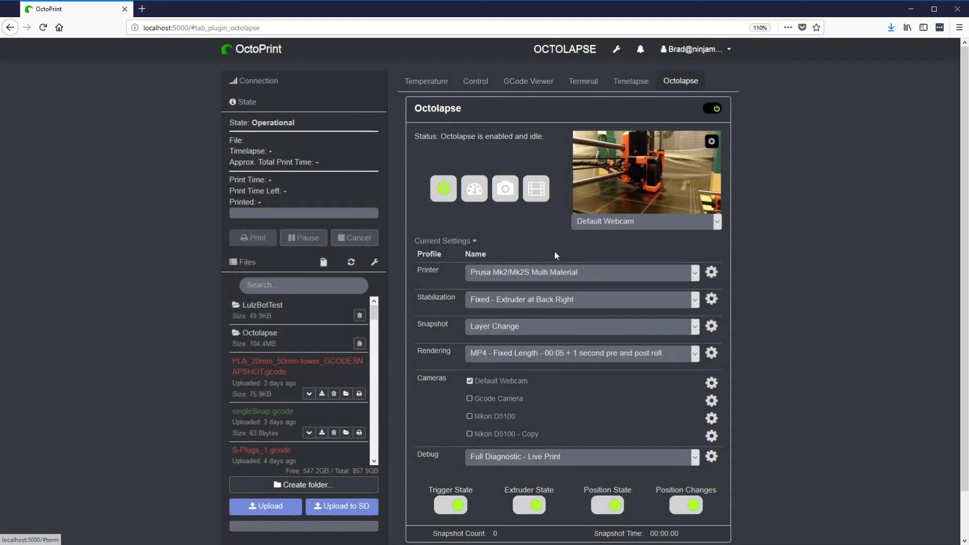
# Step: Select Prusa Mk2/Mk2S Multi Material as the printer in Octolapse's current settings
pyautogui.click(584, 279)
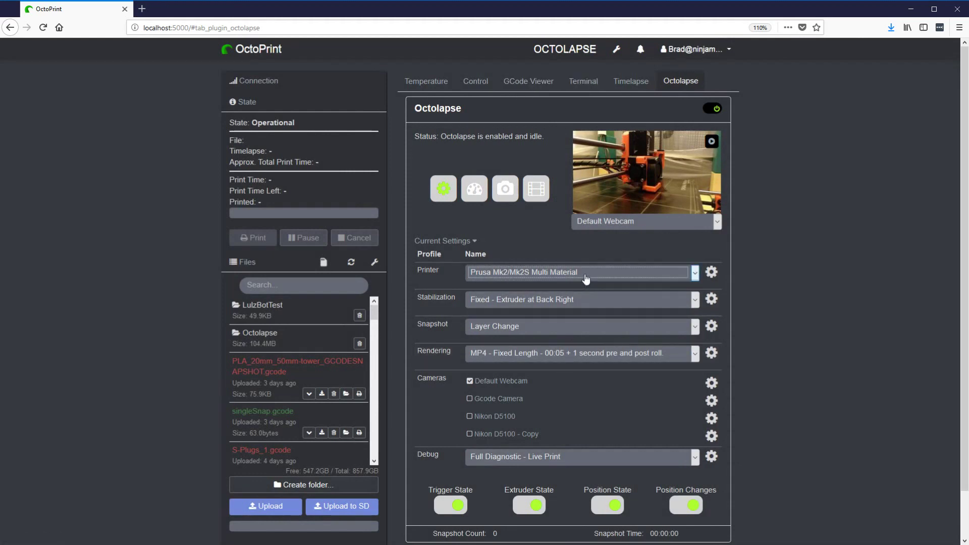
pyautogui.click(573, 405)
pyautogui.click(581, 423)
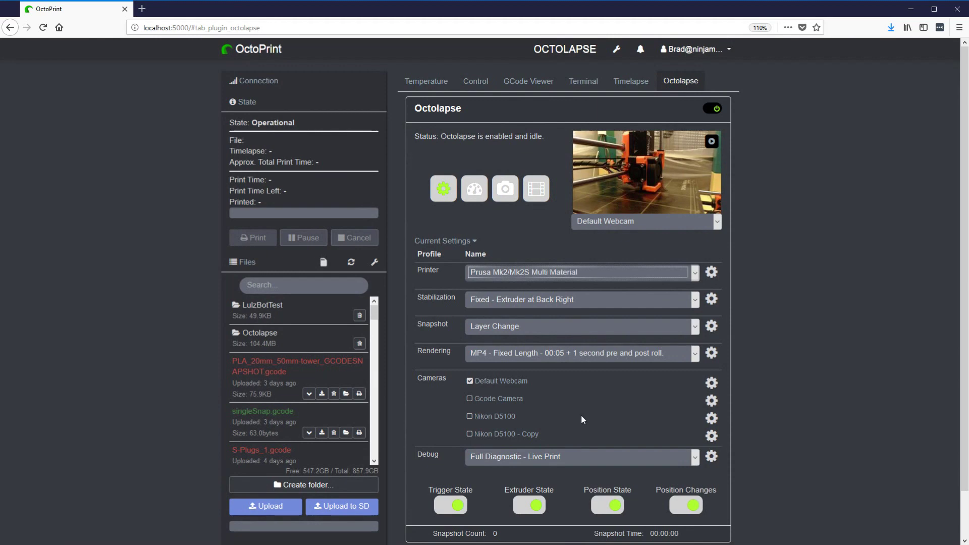